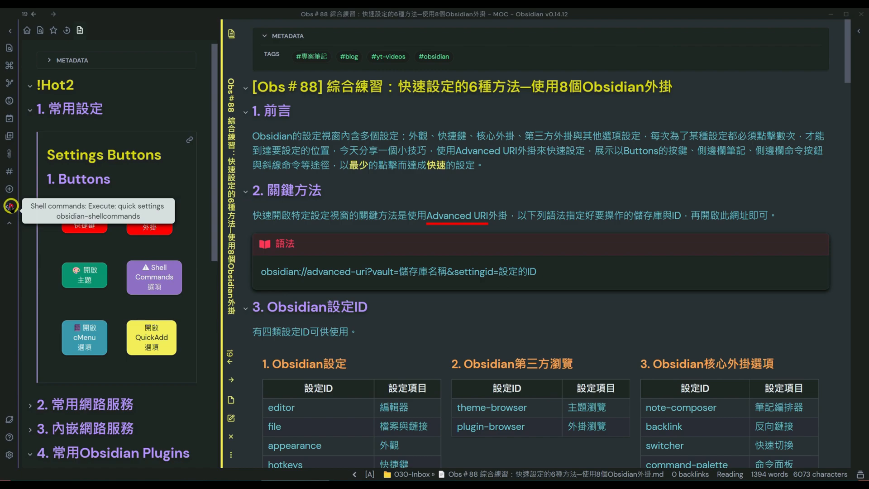
# Open the Shell commands plugin settings directly from the note view and close them.
pyautogui.hotkey('alt', 's')
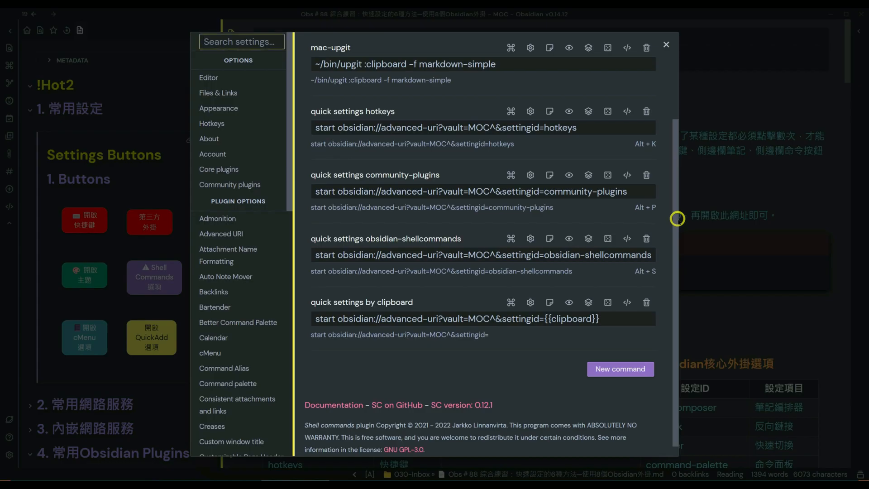
pyautogui.click(667, 43)
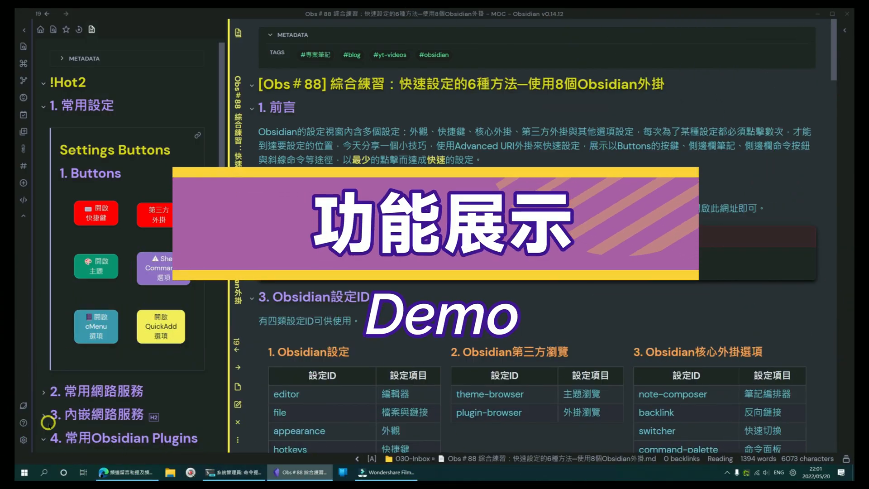
# Browse the Editor, Files & Links, Appearance and Hotkeys pages of the settings and close the window.
pyautogui.click(22, 437)
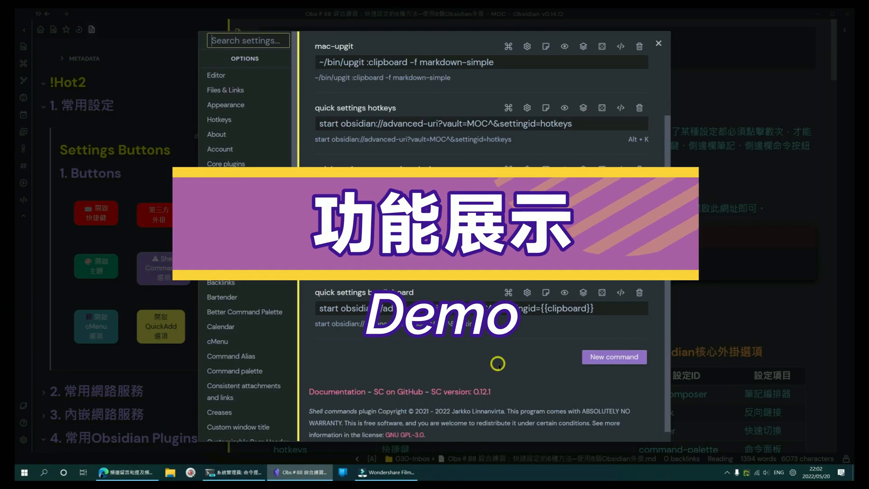
pyautogui.click(259, 73)
pyautogui.click(246, 91)
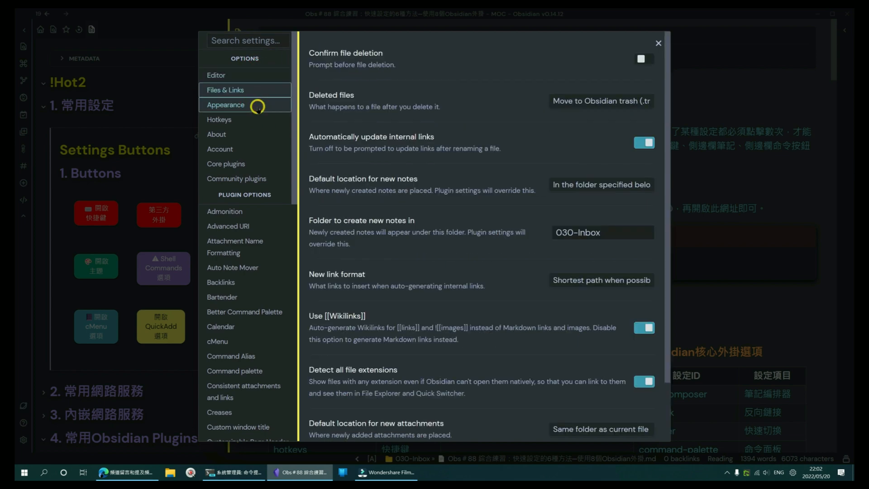
pyautogui.click(248, 107)
pyautogui.click(252, 119)
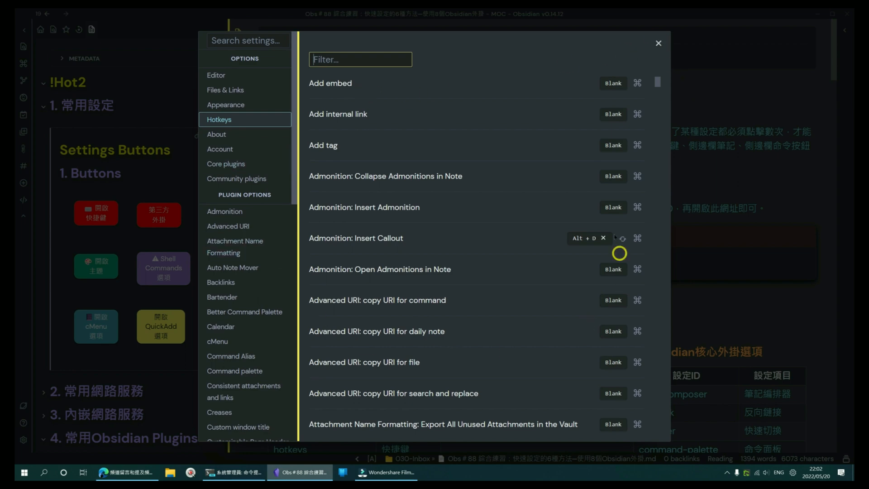
pyautogui.click(659, 43)
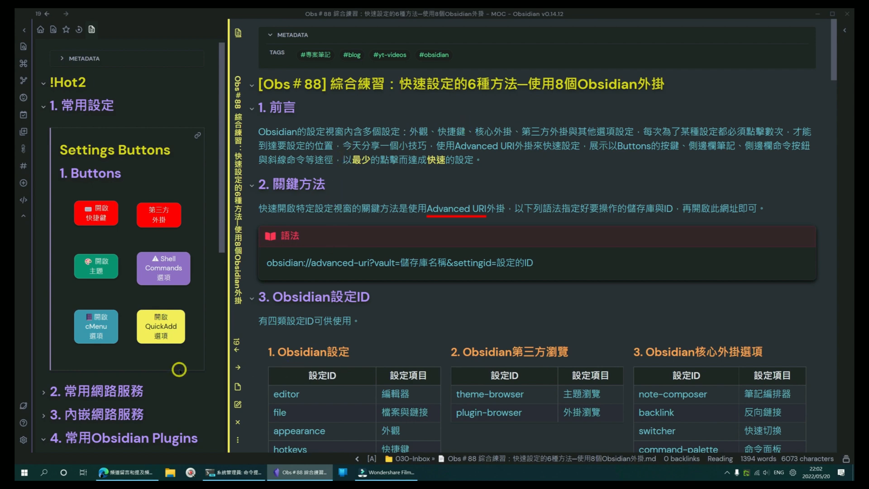
# Open the QuickAdd settings with the note's button and the Community plugins settings with the sidebar command, closing each.
pyautogui.click(160, 323)
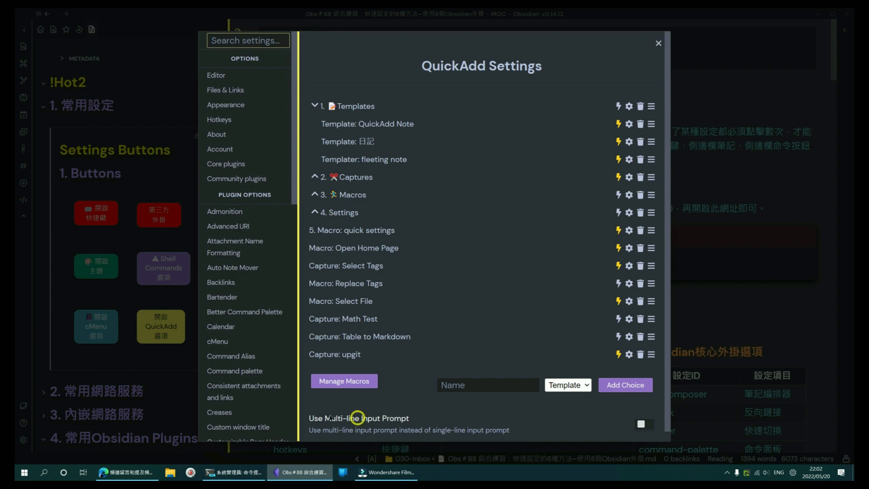
pyautogui.click(659, 43)
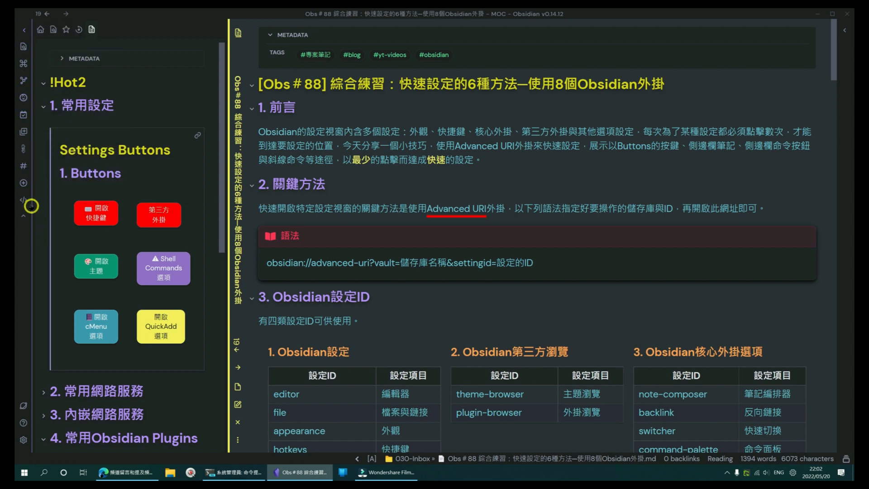
pyautogui.click(24, 182)
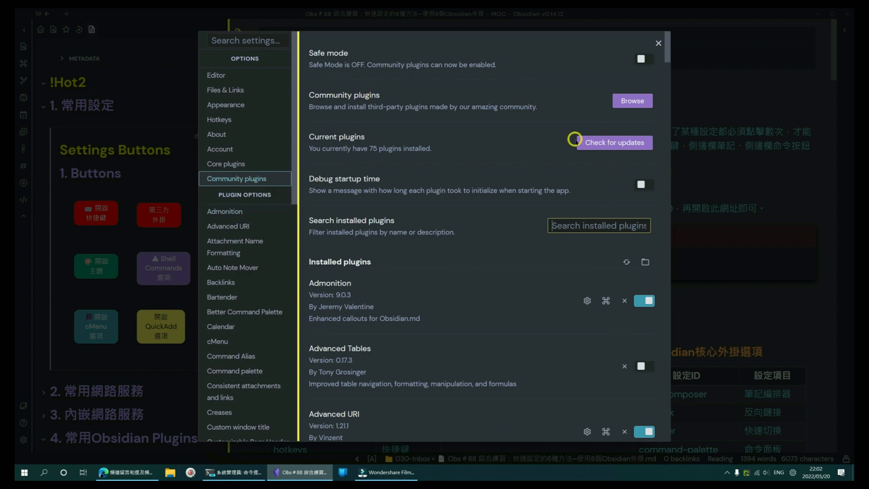
pyautogui.click(686, 57)
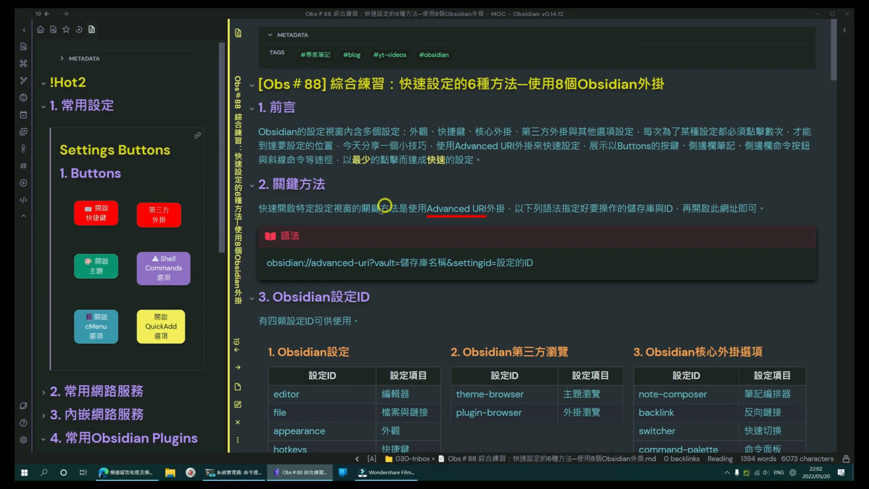
# Show the cMenu toolbar, open the Shell commands settings with its quick settings command, and close them.
pyautogui.click(846, 458)
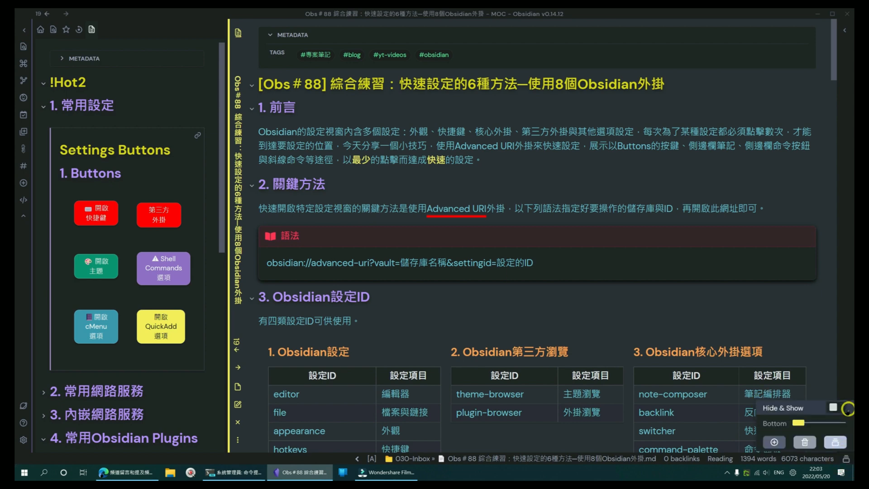
pyautogui.click(841, 406)
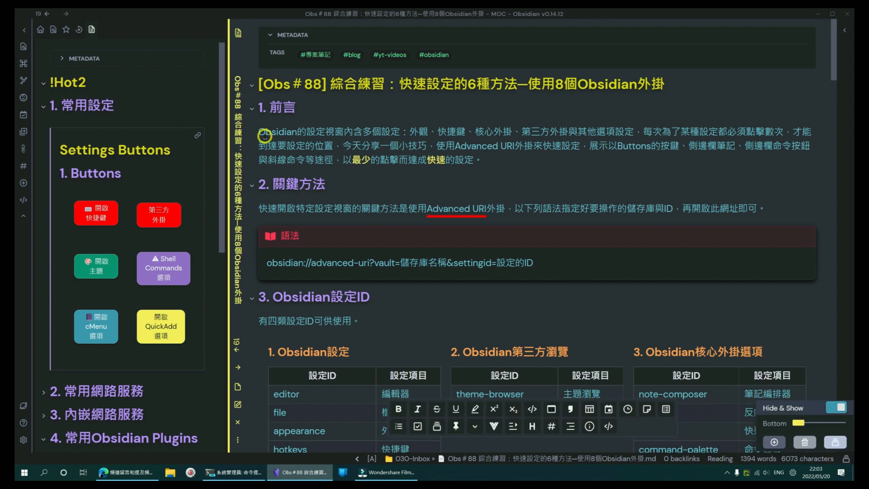
pyautogui.click(609, 425)
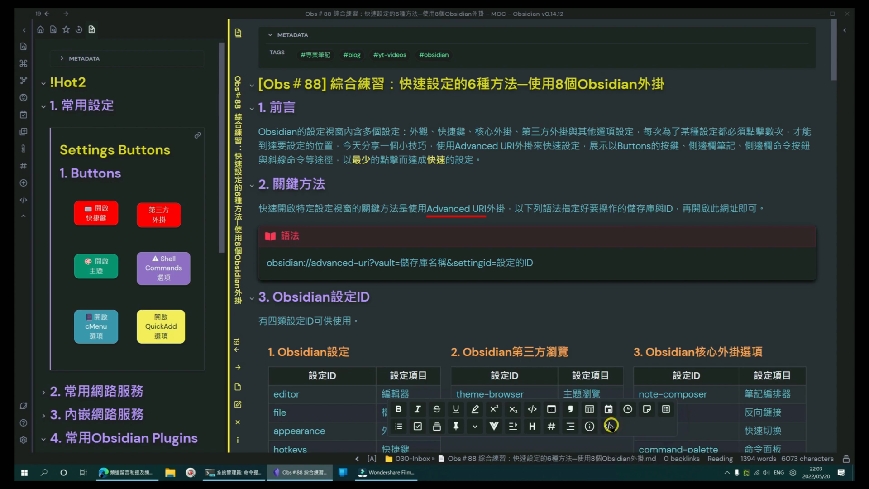
pyautogui.click(611, 426)
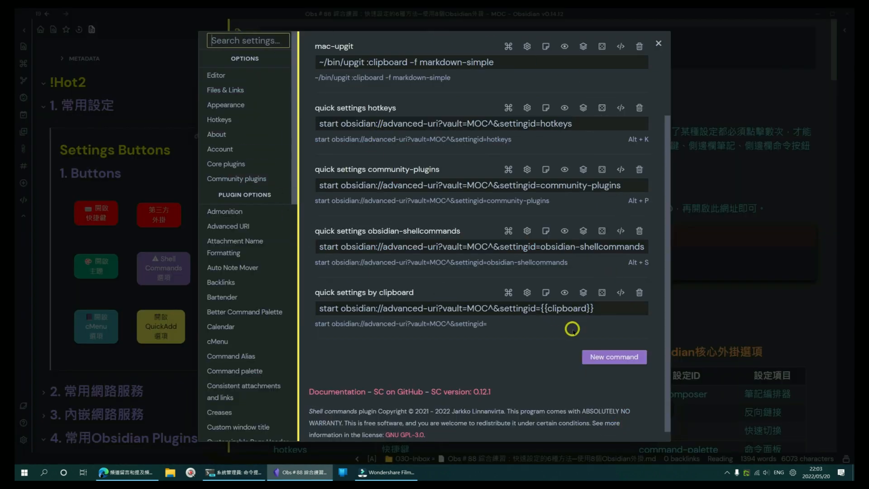
pyautogui.click(658, 41)
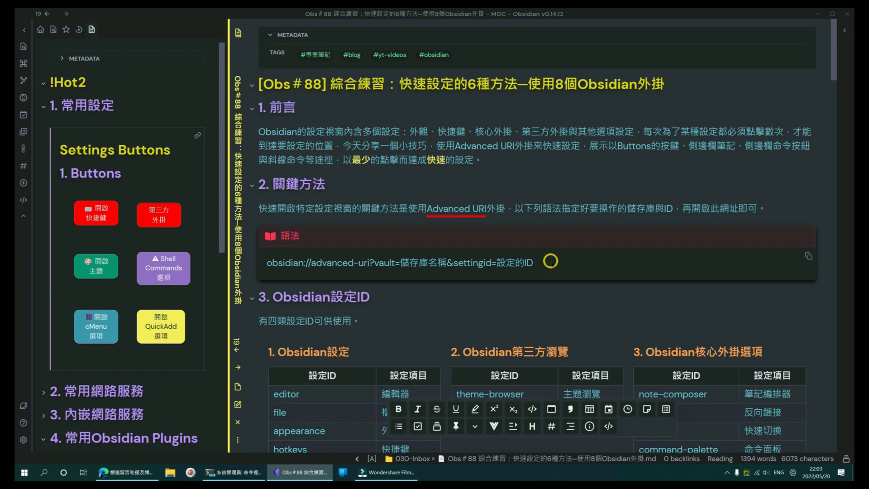
# Underline Advanced URI, settingid and the editor, hotkeys and plugin-browser IDs in sections 2 and 3 with on-screen annotations.
pyautogui.scroll(-3, 551, 254)
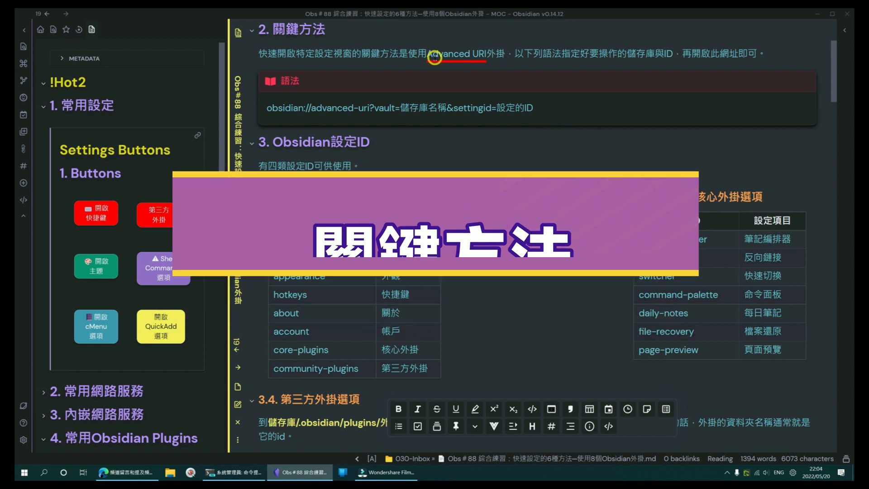
pyautogui.hotkey('alt', 'z')
pyautogui.moveTo(428, 55); pyautogui.dragTo(492, 57)
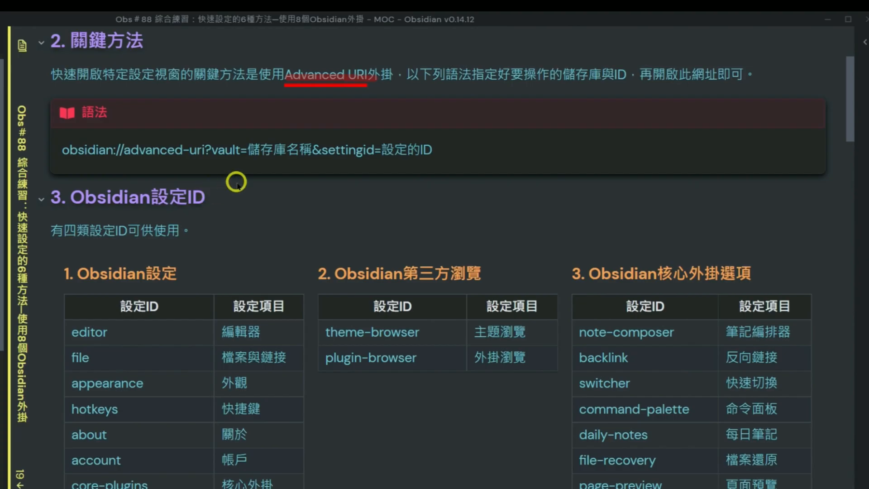
pyautogui.moveTo(321, 158); pyautogui.dragTo(376, 162)
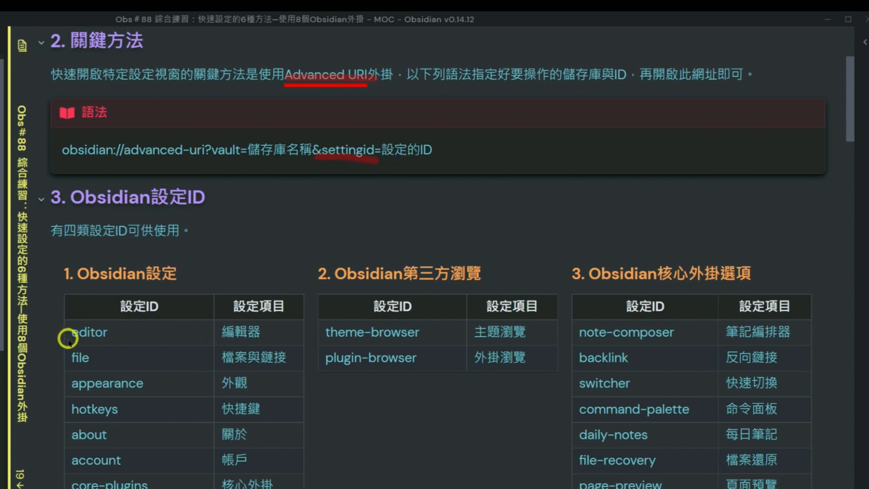
pyautogui.moveTo(64, 339); pyautogui.dragTo(141, 336)
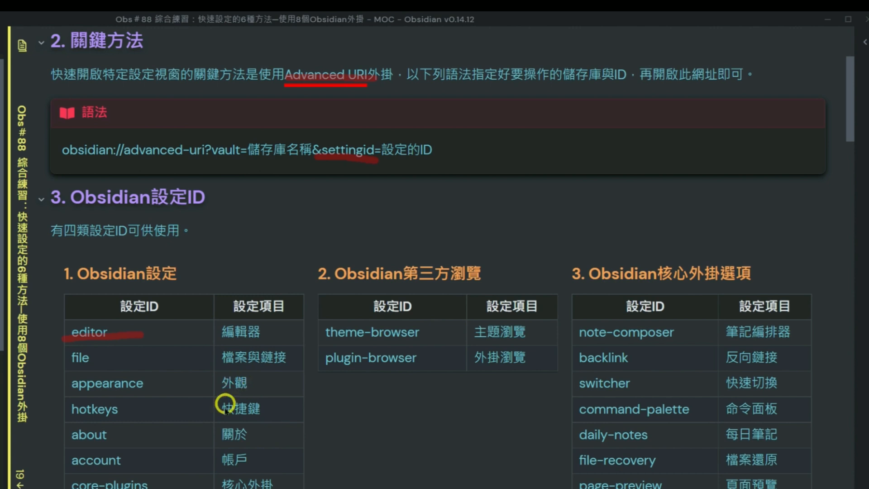
pyautogui.moveTo(65, 417); pyautogui.dragTo(130, 413)
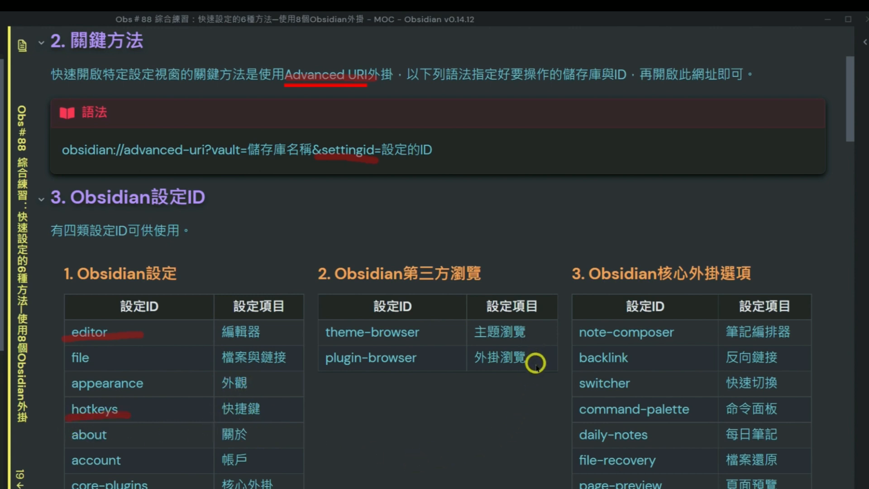
pyautogui.moveTo(321, 368); pyautogui.dragTo(426, 370)
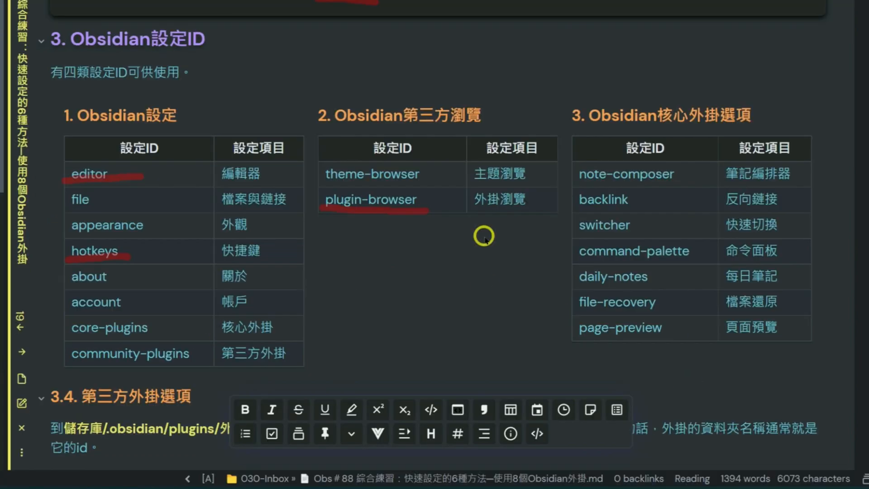
# In section 3.4, mark manifest.json, the "dataview" id and the 外掛 folder name in the path with on-screen annotations.
pyautogui.scroll(-3, 453, 271)
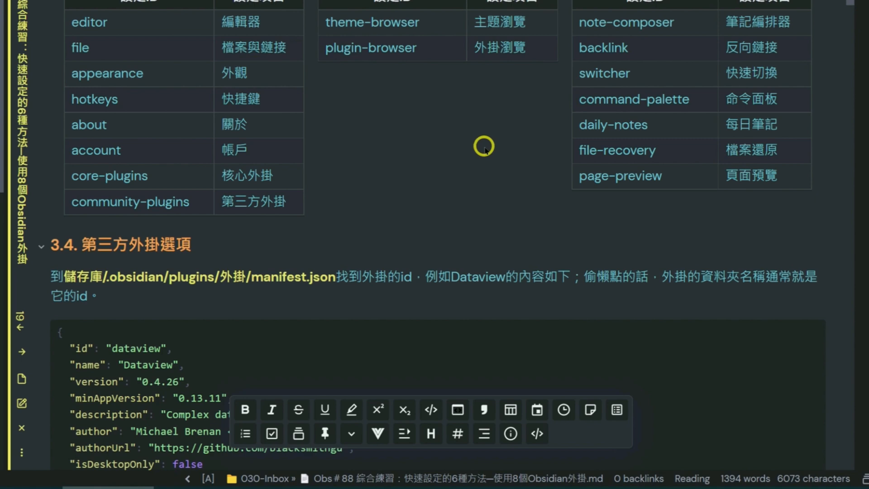
pyautogui.scroll(-2, 489, 163)
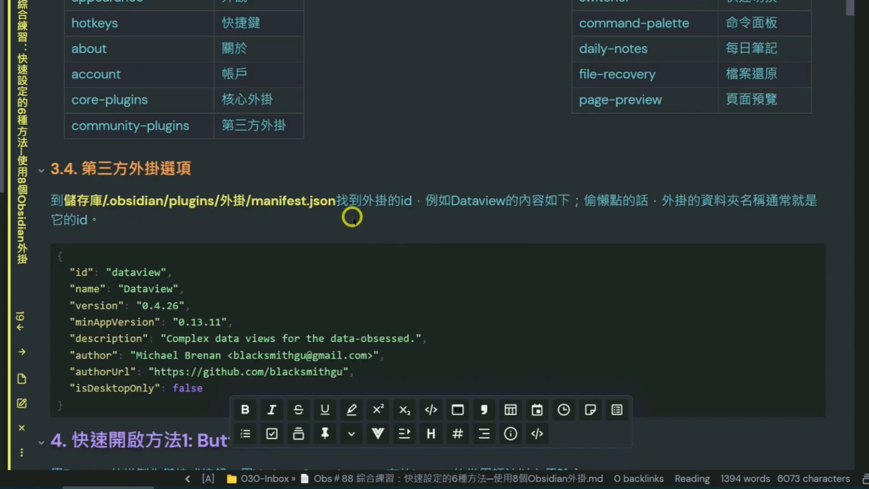
pyautogui.scroll(-2, 290, 176)
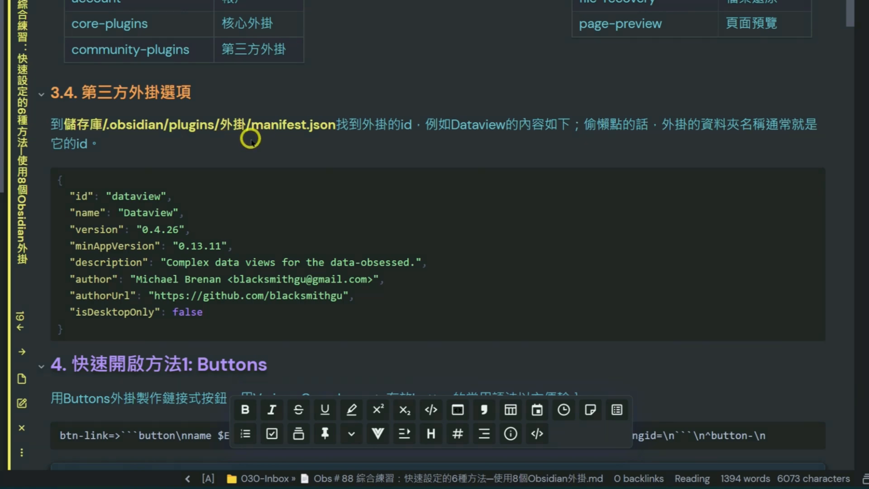
pyautogui.moveTo(248, 138); pyautogui.dragTo(352, 134)
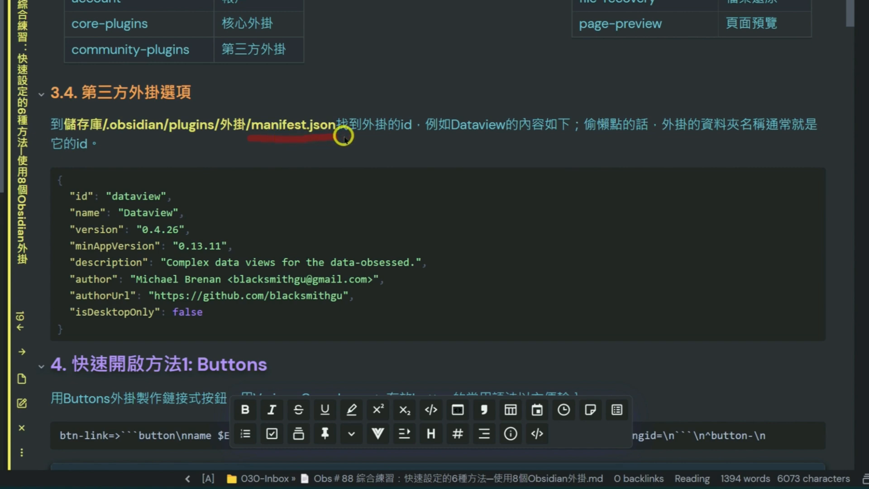
pyautogui.moveTo(62, 203); pyautogui.dragTo(180, 204)
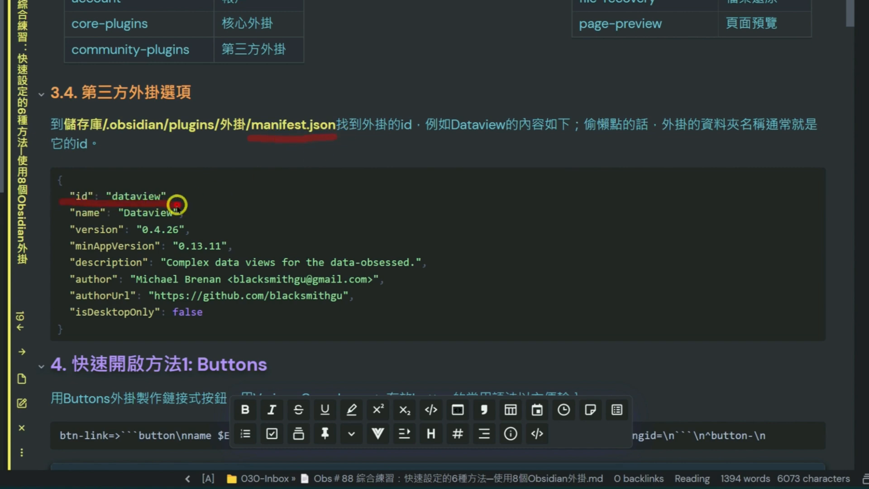
pyautogui.moveTo(102, 195); pyautogui.dragTo(183, 210)
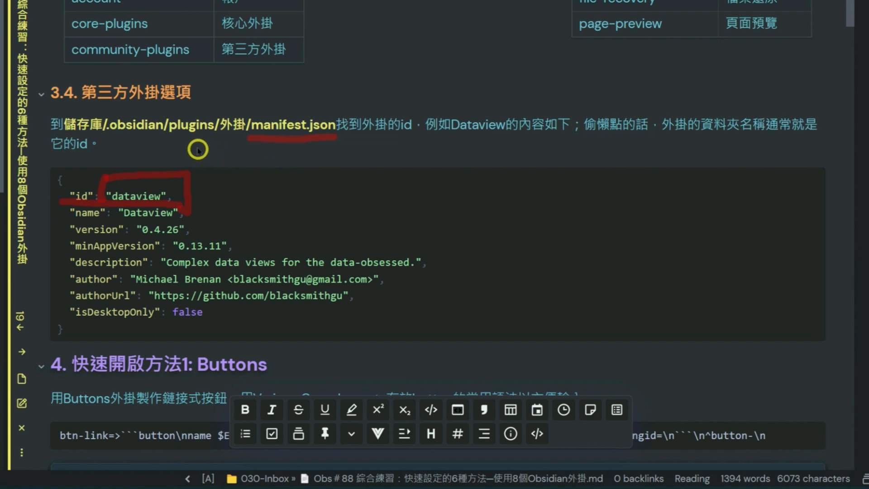
pyautogui.moveTo(219, 137)
pyautogui.mouseDown()
pyautogui.moveTo(230, 138)
pyautogui.moveTo(262, 107)
pyautogui.moveTo(209, 104)
pyautogui.moveTo(224, 151)
pyautogui.mouseUp()
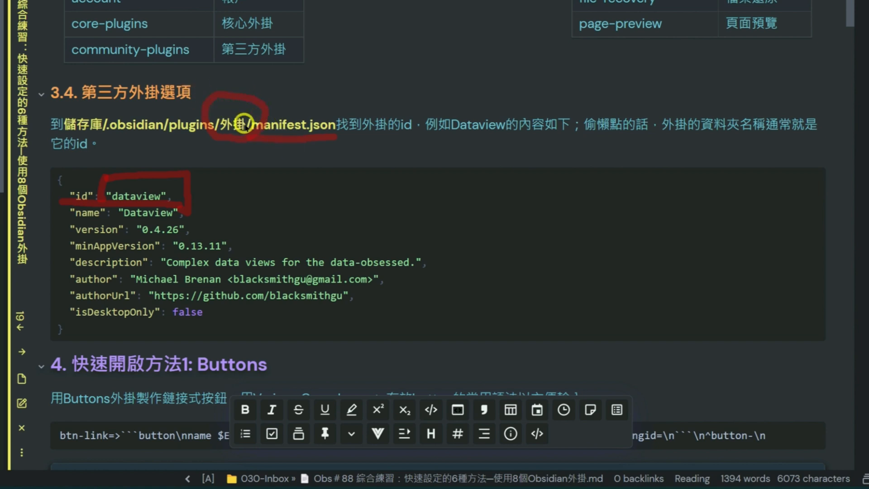
# Return to the 語法 block in section 2 and mark the obsidian://advanced-uri link syntax.
pyautogui.hotkey('alt', 'z')
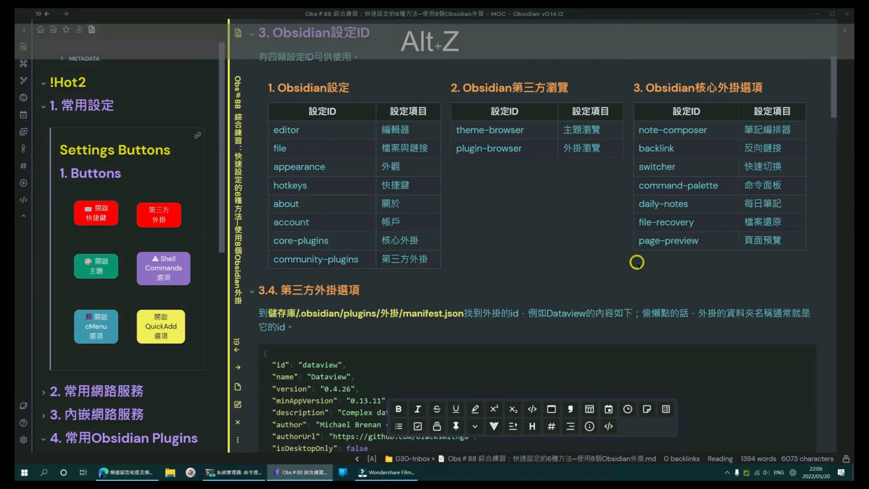
pyautogui.scroll(3, 637, 262)
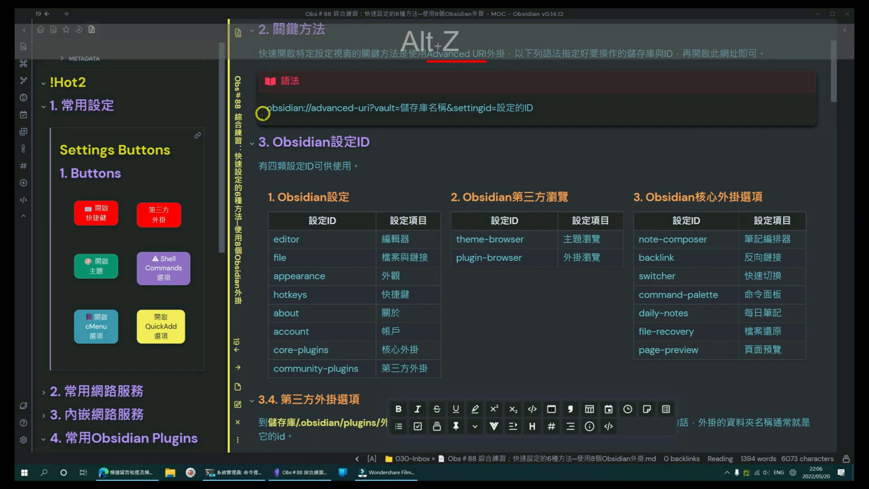
pyautogui.moveTo(261, 117); pyautogui.dragTo(398, 131)
pyautogui.moveTo(543, 111); pyautogui.dragTo(377, 133)
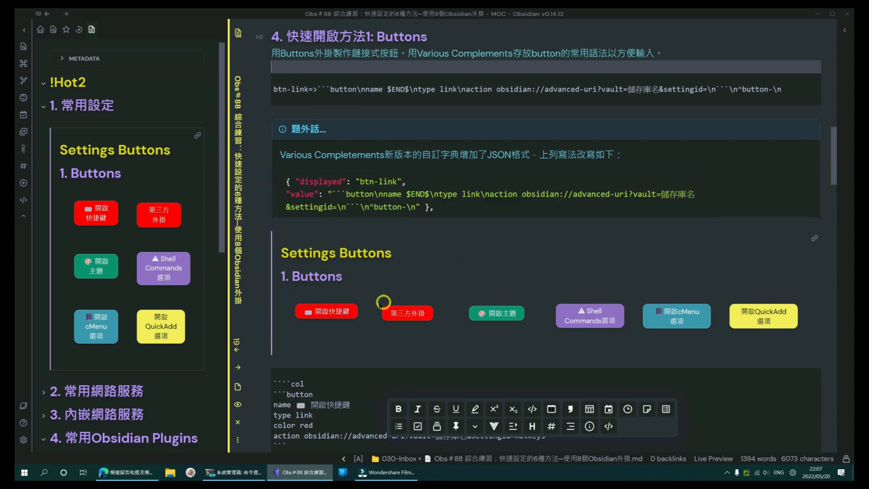
# Open the embedded !Buttons-settings note and highlight the 開啟快捷鍵 button block and its link type.
pyautogui.click(815, 238)
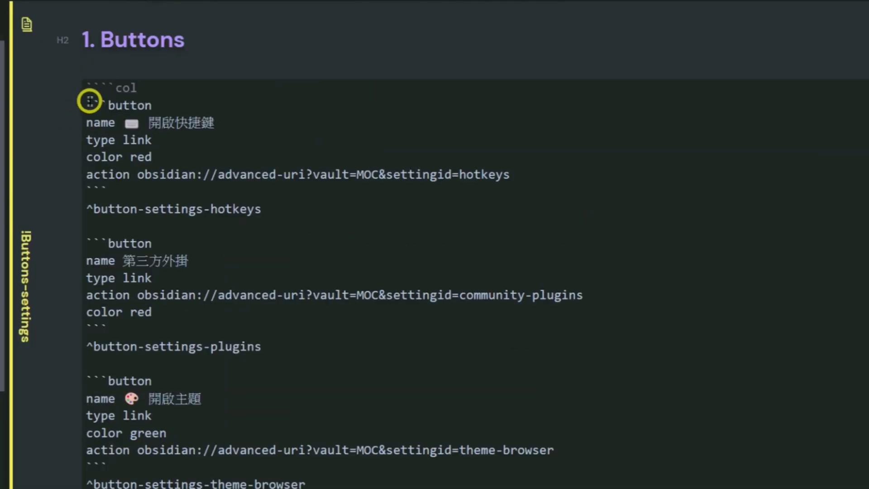
pyautogui.moveTo(90, 101); pyautogui.dragTo(148, 189)
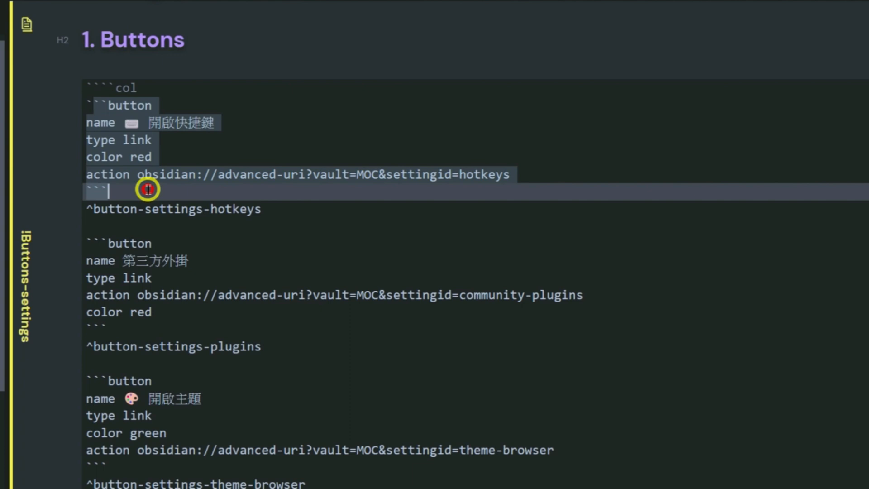
pyautogui.click(189, 123)
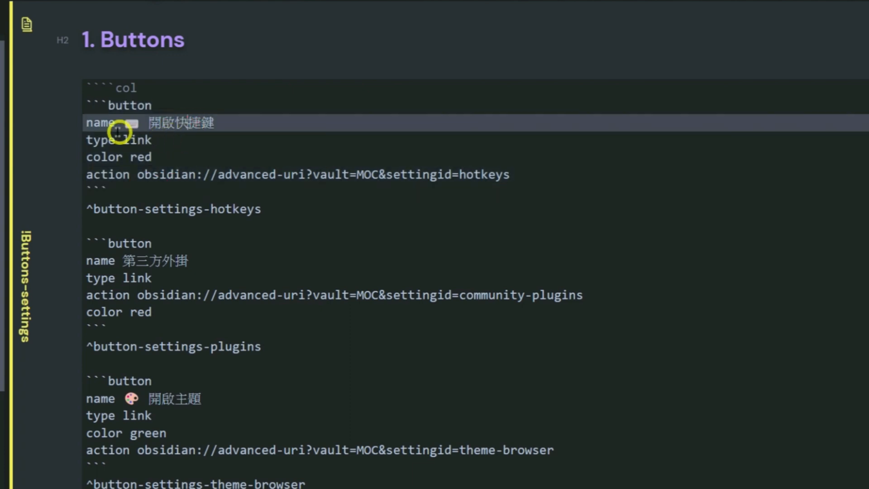
pyautogui.click(150, 142)
pyautogui.moveTo(123, 140); pyautogui.dragTo(163, 136)
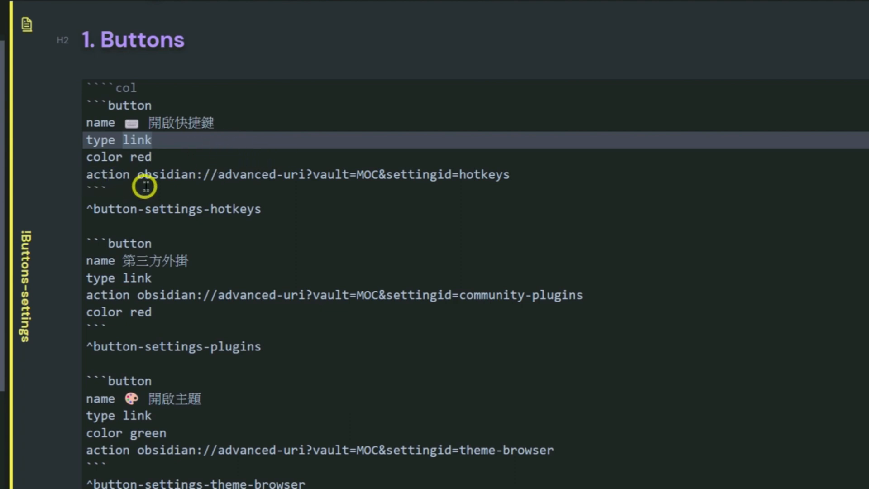
# Highlight the 開啟快捷鍵 button's advanced-uri action, its vault value position and the hotkeys setting ID.
pyautogui.moveTo(139, 176); pyautogui.dragTo(536, 179)
pyautogui.click(537, 177)
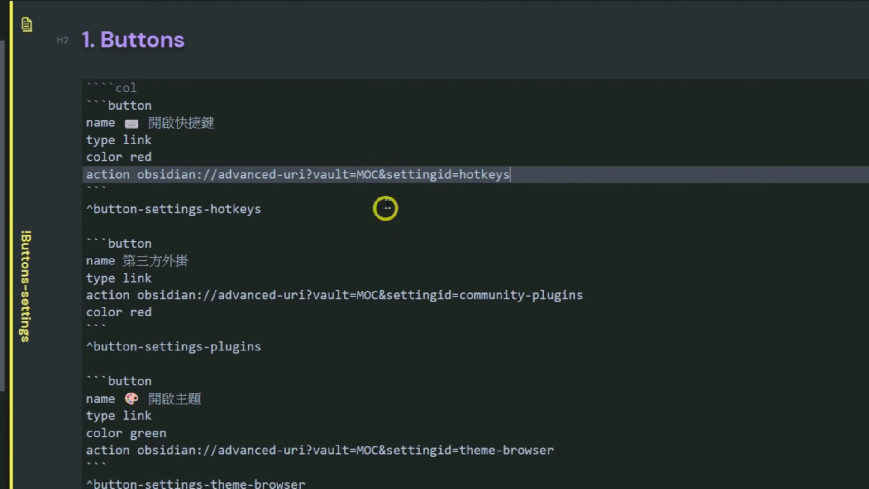
pyautogui.click(363, 174)
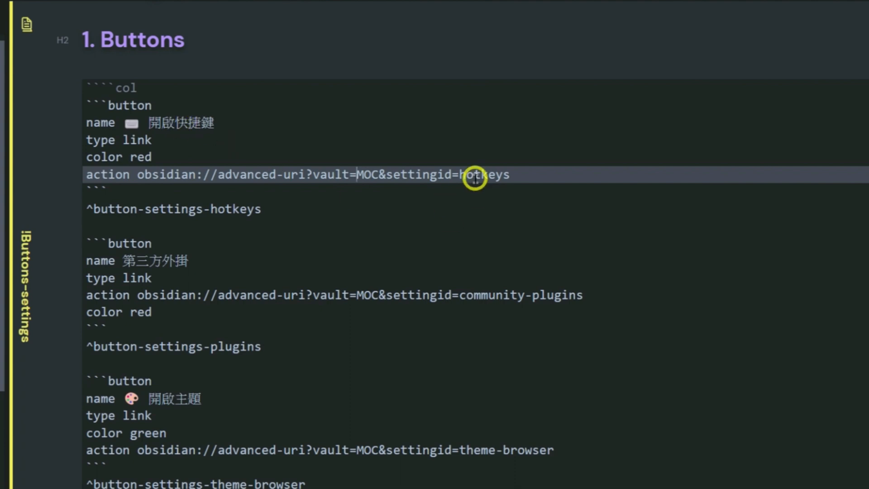
pyautogui.moveTo(458, 176); pyautogui.dragTo(529, 175)
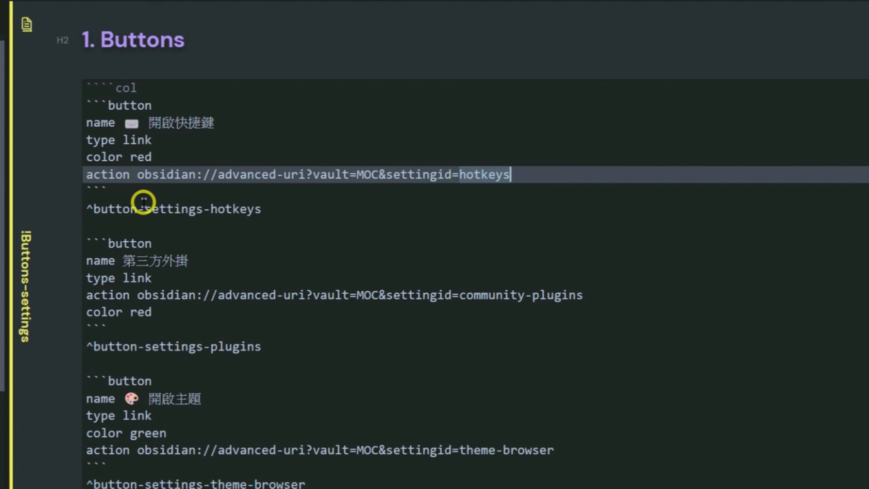
# Highlight the community-plugins setting ID in the 第三方外掛 block and point out the color and name lines of the first two buttons.
pyautogui.click(141, 279)
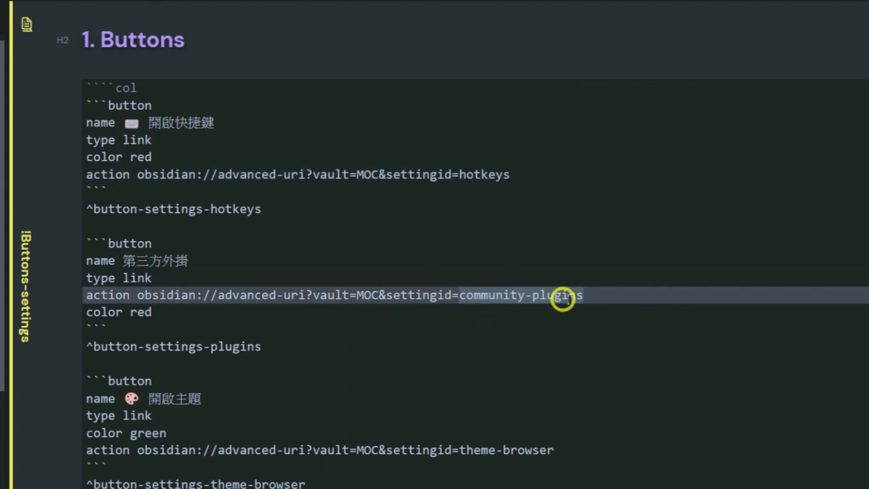
pyautogui.click(583, 296)
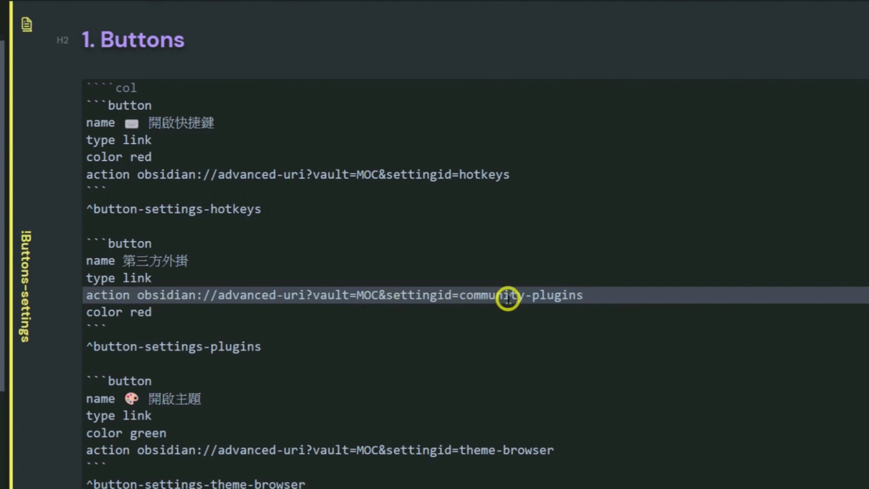
pyautogui.click(185, 153)
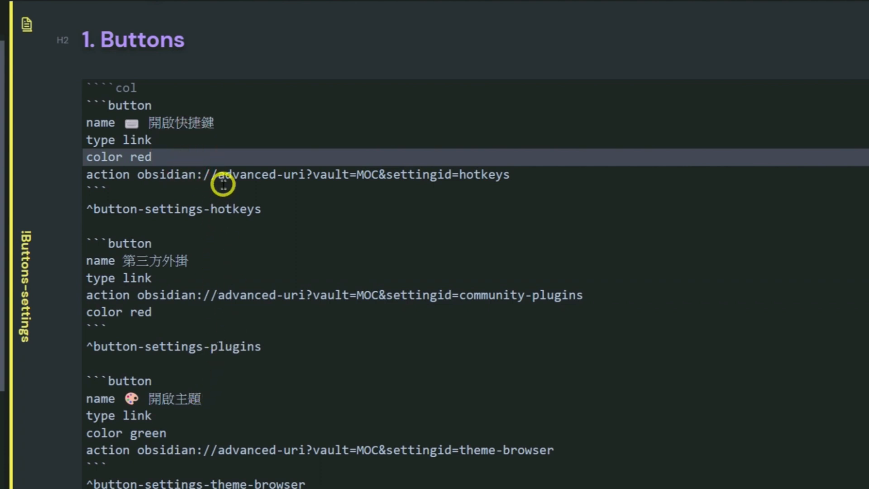
pyautogui.click(201, 121)
pyautogui.click(188, 262)
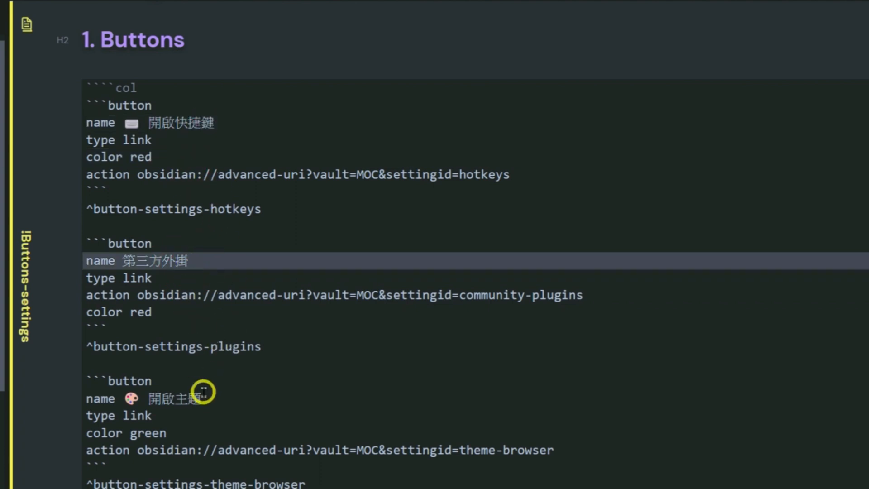
# Highlight the obsidian-shellcommands setting ID in the Shell Commands選項 button block.
pyautogui.scroll(-2, 205, 375)
pyautogui.scroll(-4, 195, 281)
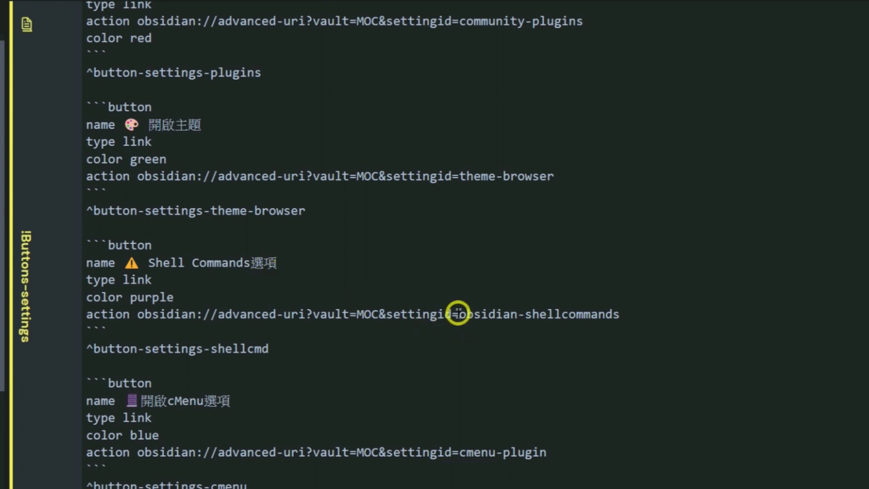
pyautogui.moveTo(458, 314); pyautogui.dragTo(622, 319)
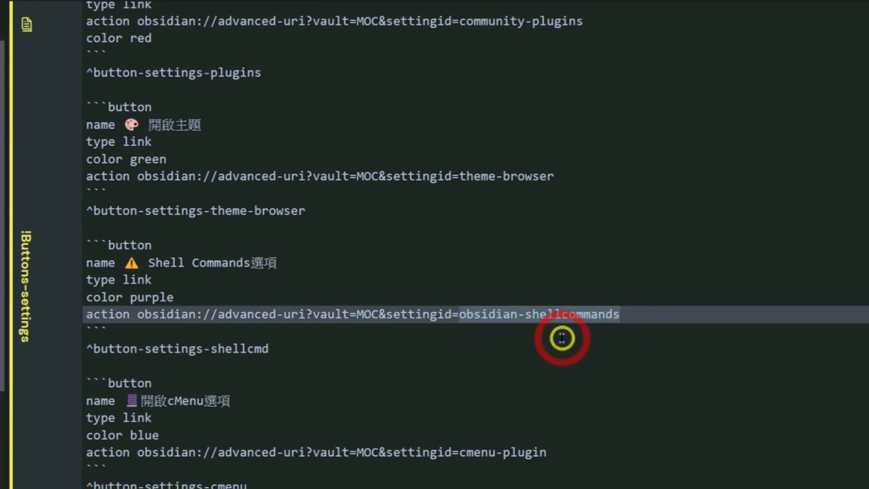
pyautogui.click(641, 323)
# Highlight the cmenu-plugin and quickadd setting IDs in the last two button blocks.
pyautogui.scroll(-4, 452, 353)
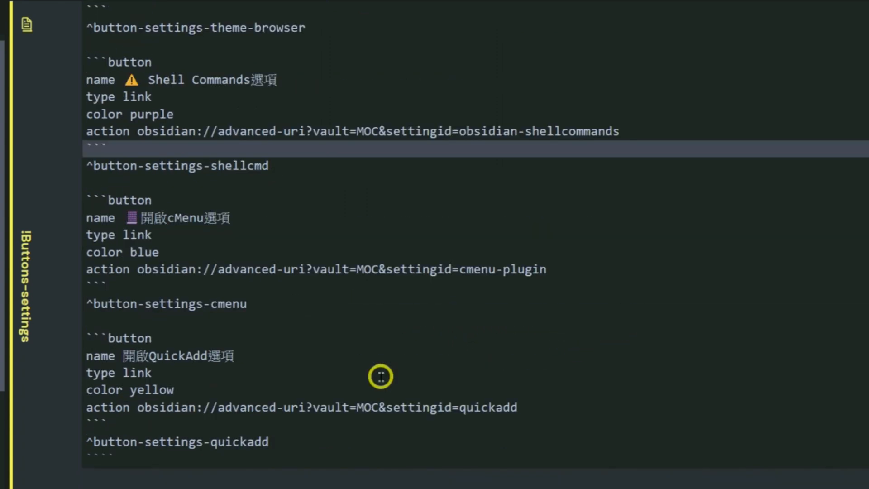
pyautogui.click(214, 266)
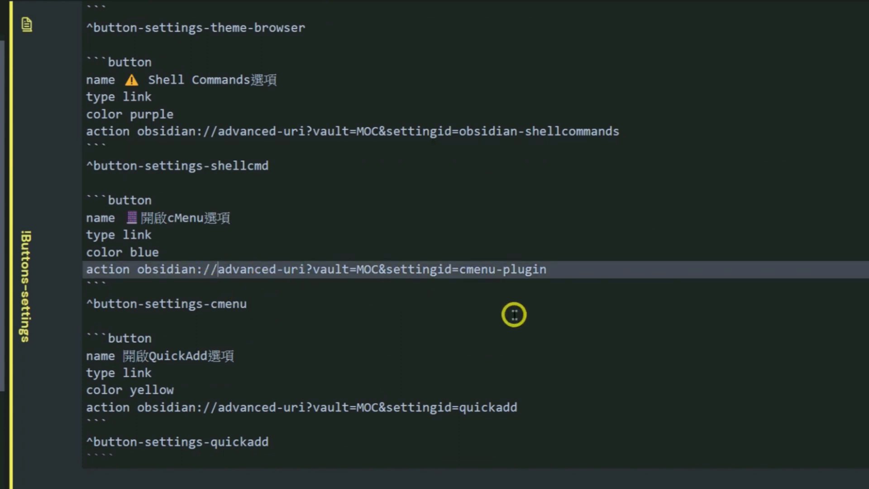
pyautogui.moveTo(458, 271); pyautogui.dragTo(562, 273)
pyautogui.scroll(-2, 561, 289)
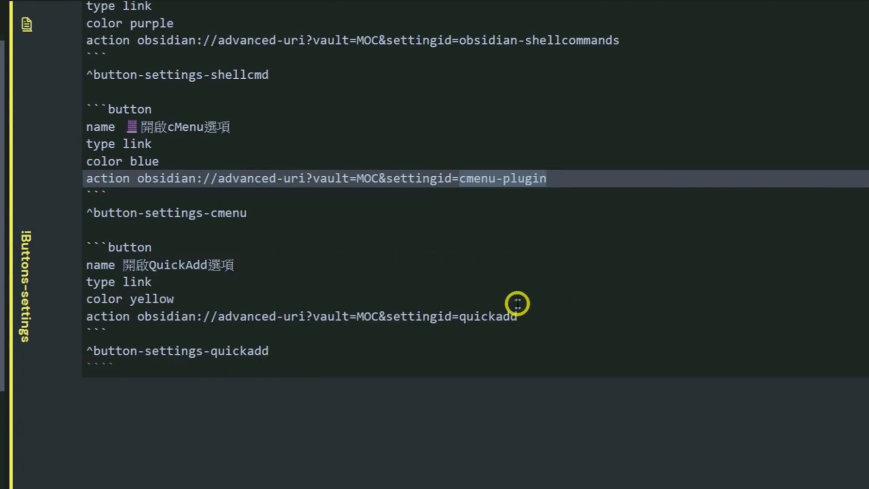
pyautogui.click(517, 301)
pyautogui.moveTo(389, 317); pyautogui.dragTo(544, 315)
# Show the rendered buttons in !Buttons-settings and test the 開啟快捷鍵 button from the Obs#88 note, closing the settings it opens.
pyautogui.scroll(15, 568, 355)
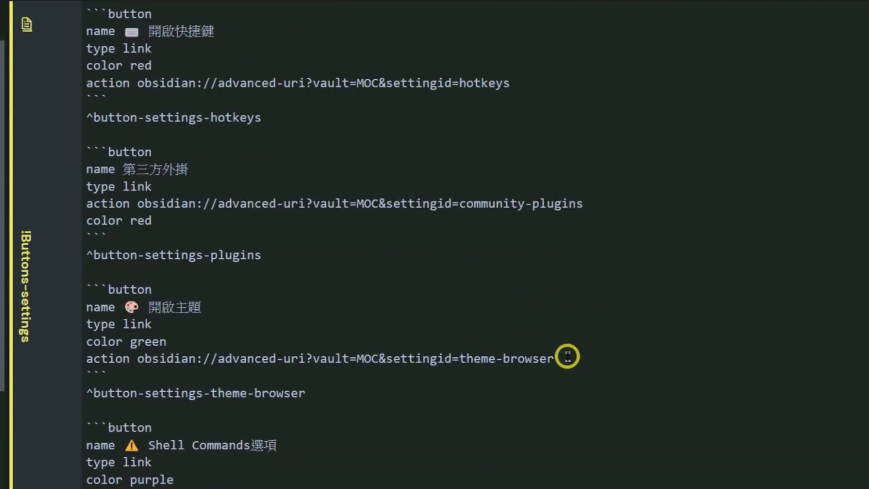
pyautogui.click(213, 233)
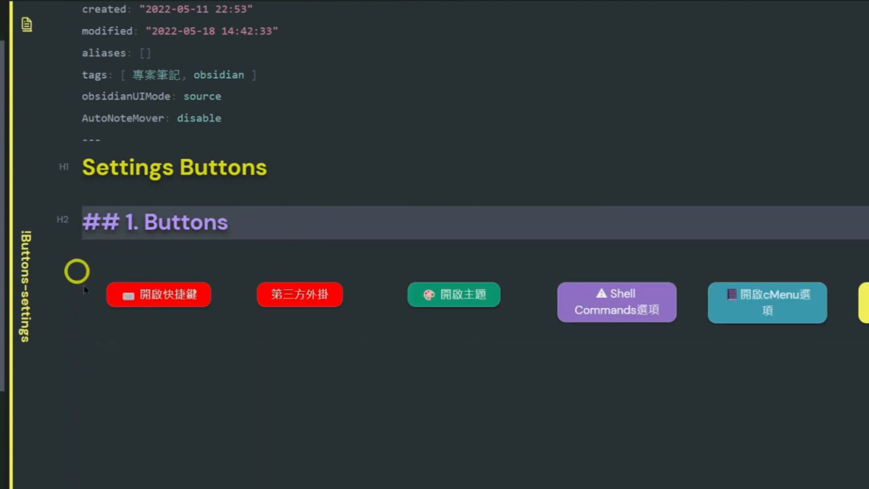
pyautogui.scroll(-1, 439, 344)
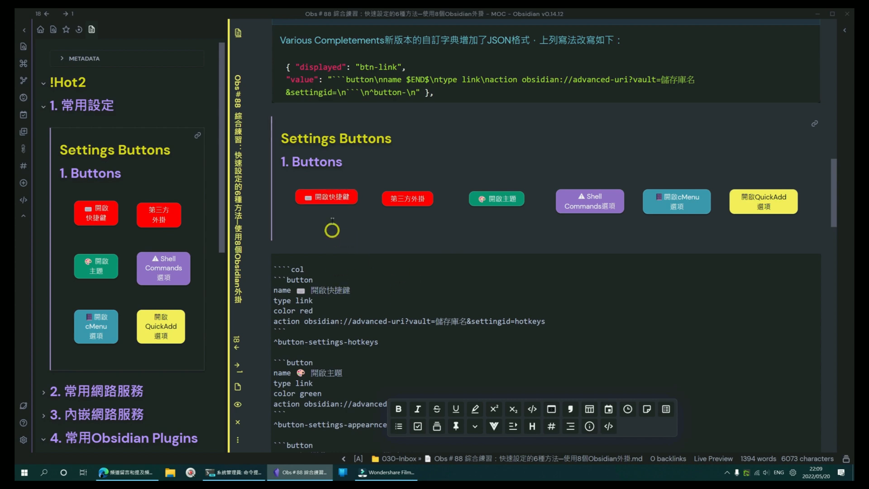
pyautogui.click(339, 197)
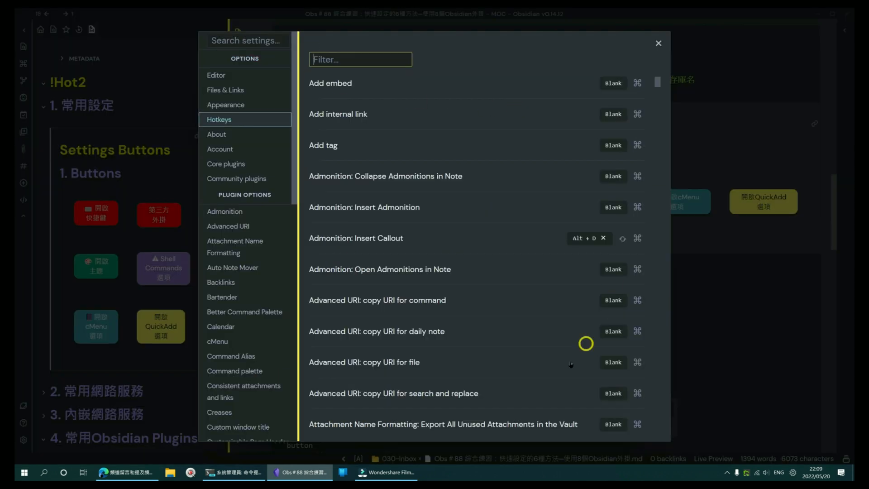
pyautogui.click(658, 43)
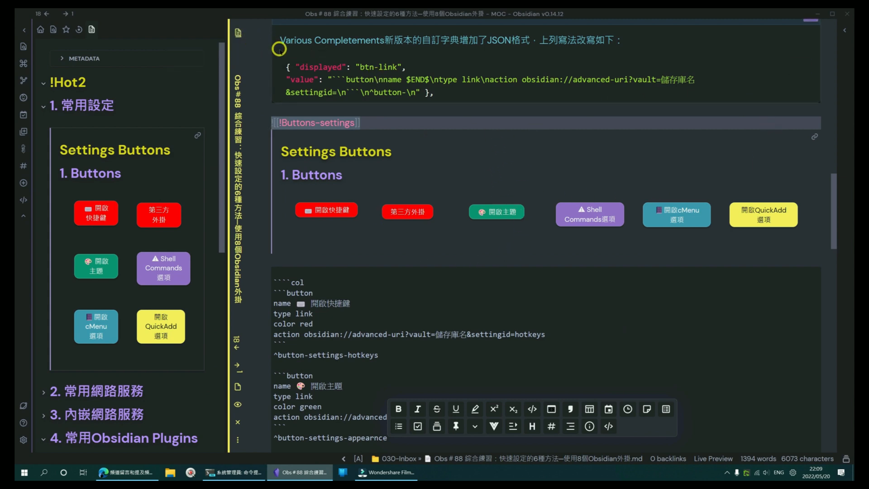
# Show the !Hot2 note in the sidebar, collapsing the sidebar and expanding it again.
pyautogui.click(91, 30)
pyautogui.click(23, 30)
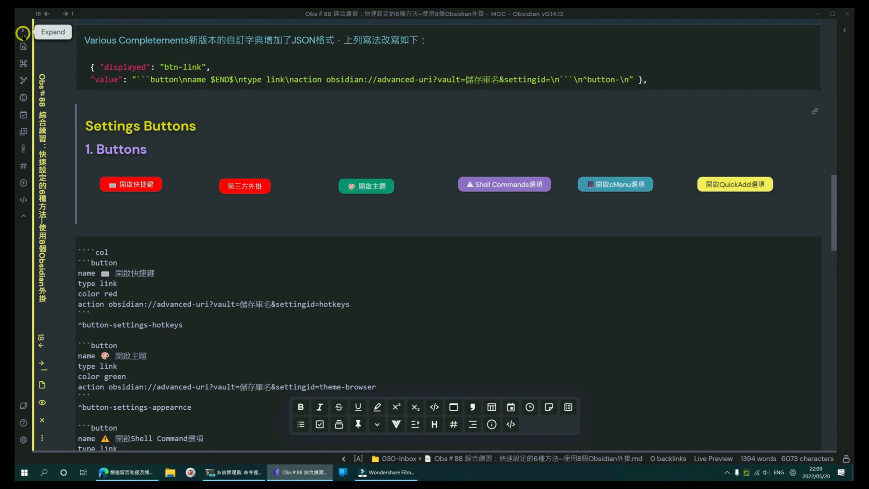
pyautogui.click(23, 31)
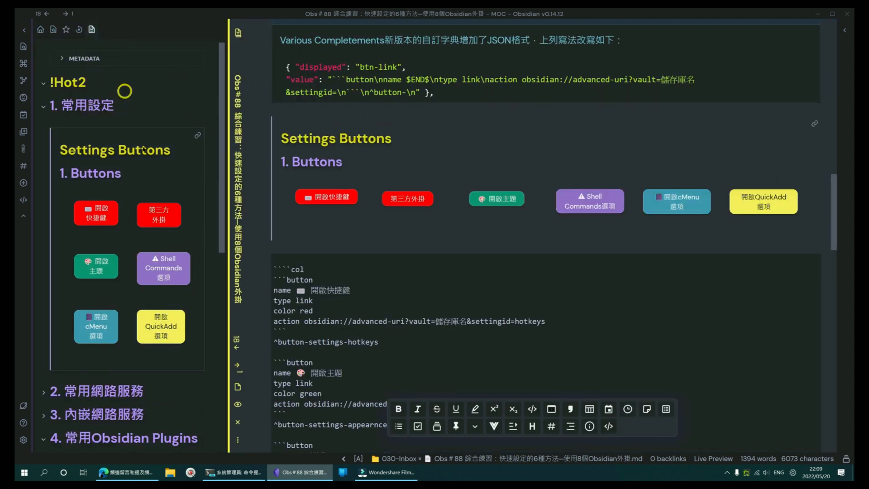
# Open the Shell commands settings with the sidebar note's Shell Commands選項 button and close them.
pyautogui.scroll(-1, 150, 212)
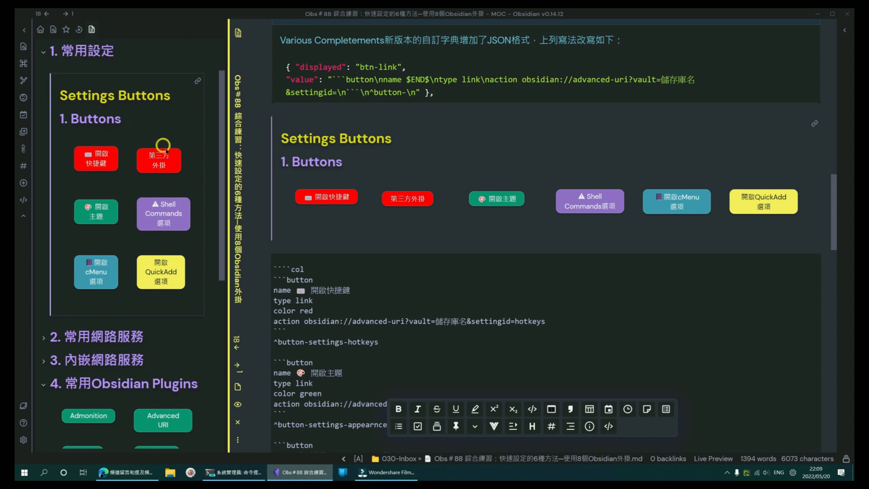
pyautogui.click(171, 216)
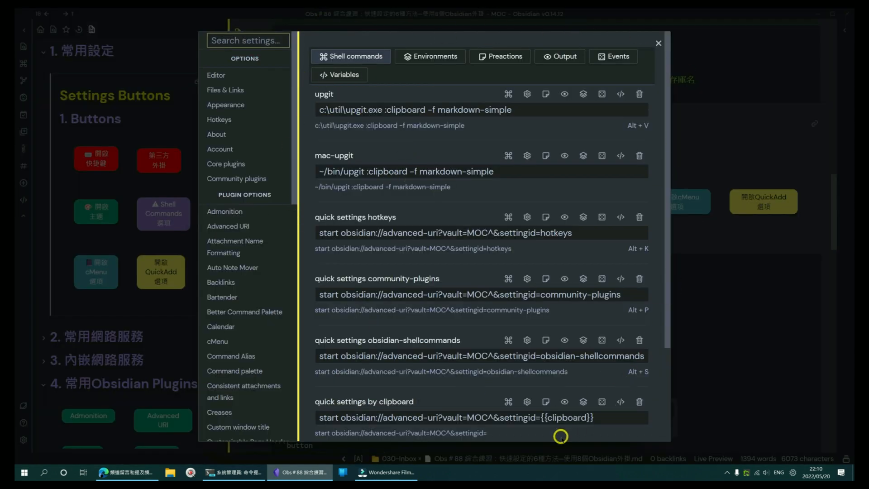
pyautogui.click(685, 141)
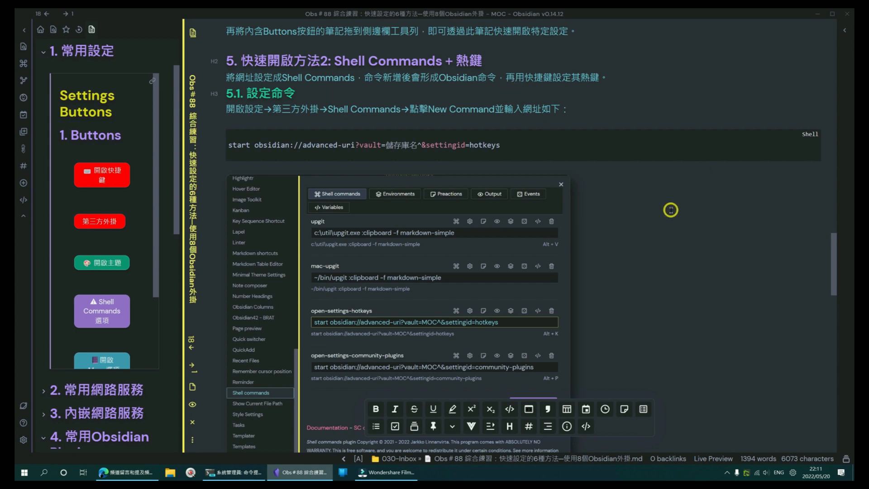
# Review section 5.1, reopen the Shell commands settings from the sidebar note's button and locate the New command option.
pyautogui.scroll(-1, 671, 210)
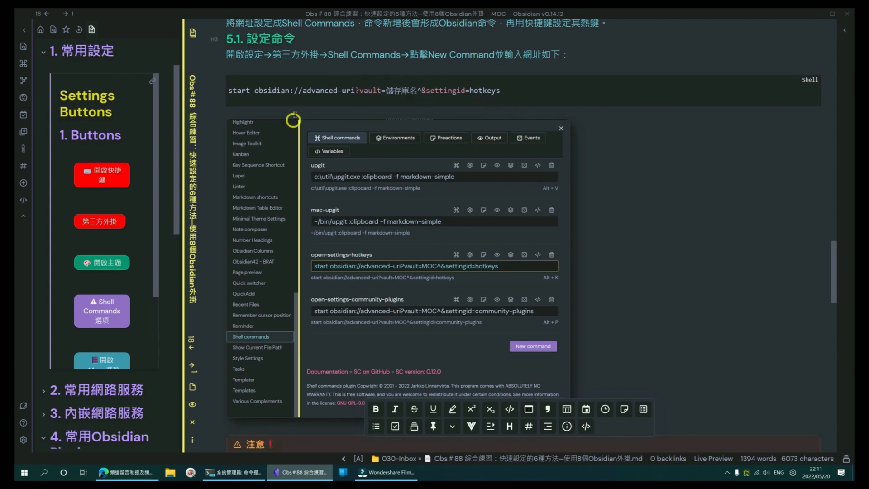
pyautogui.scroll(-1, 95, 253)
pyautogui.click(95, 254)
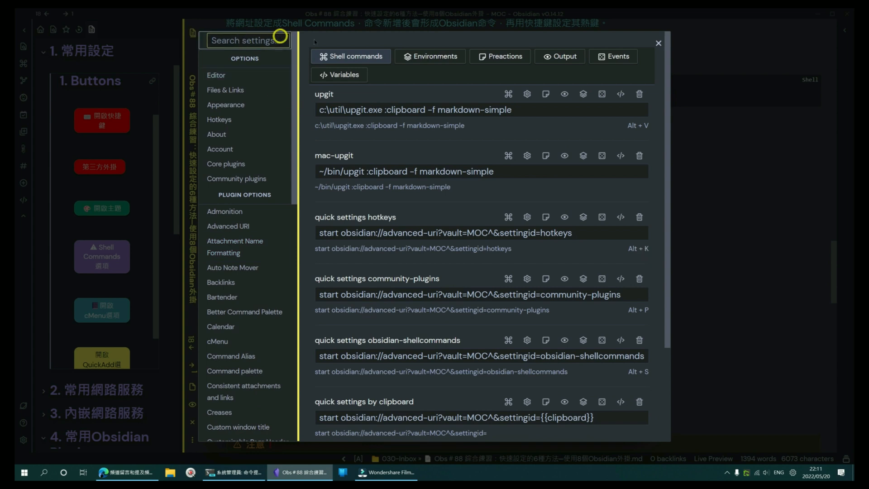
pyautogui.scroll(-3, 536, 202)
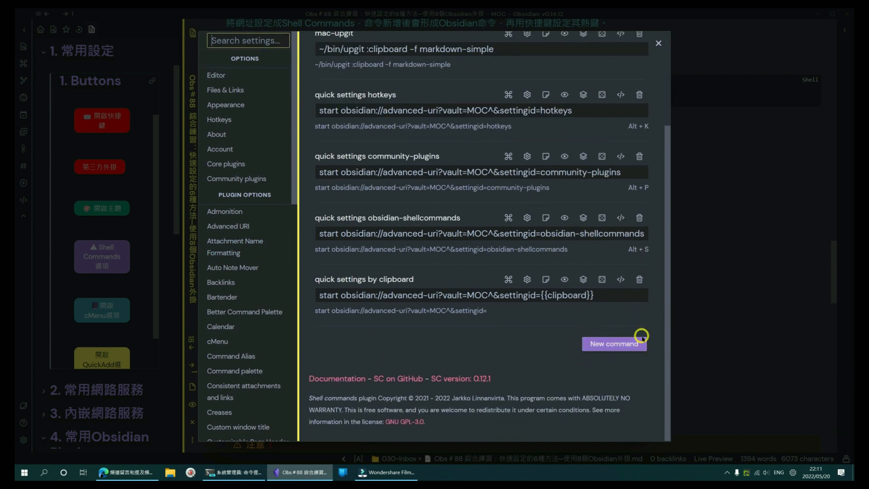
pyautogui.scroll(1, 643, 334)
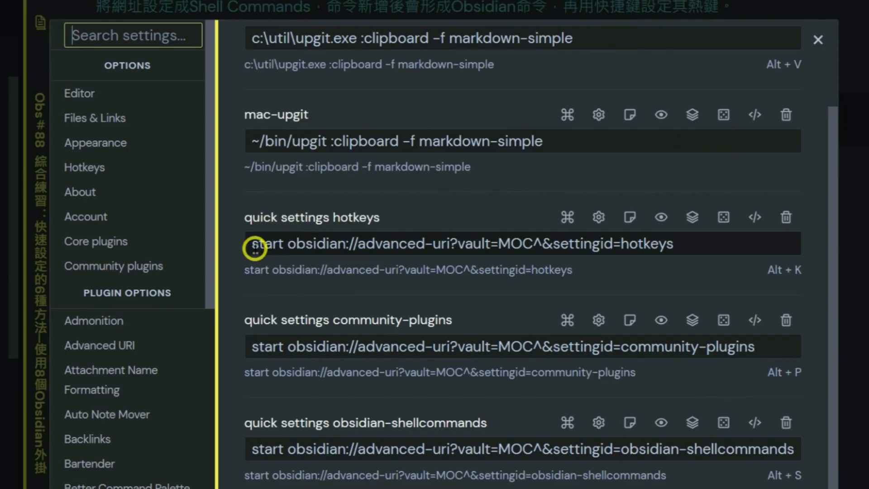
# Highlight the quick settings hotkeys command line, its start keyword and the obsidian://advanced-uri link within it.
pyautogui.moveTo(255, 246)
pyautogui.mouseDown()
pyautogui.moveTo(549, 258)
pyautogui.moveTo(712, 249)
pyautogui.mouseUp()
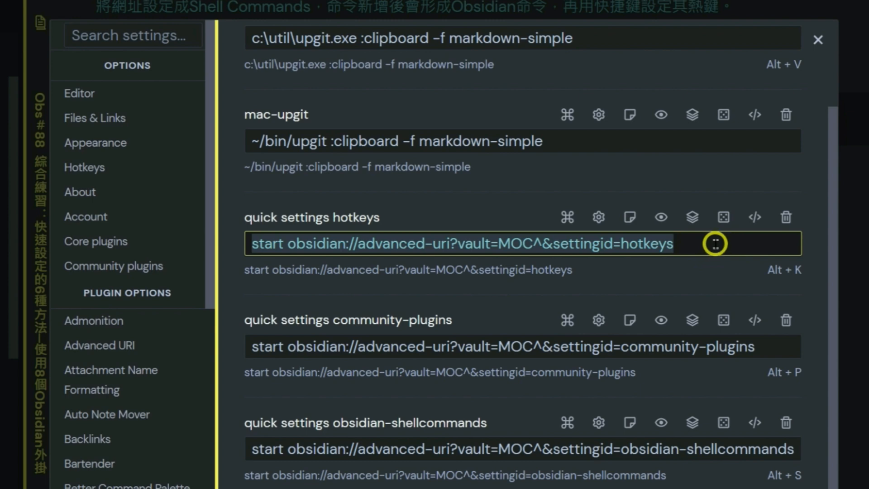
pyautogui.click(715, 244)
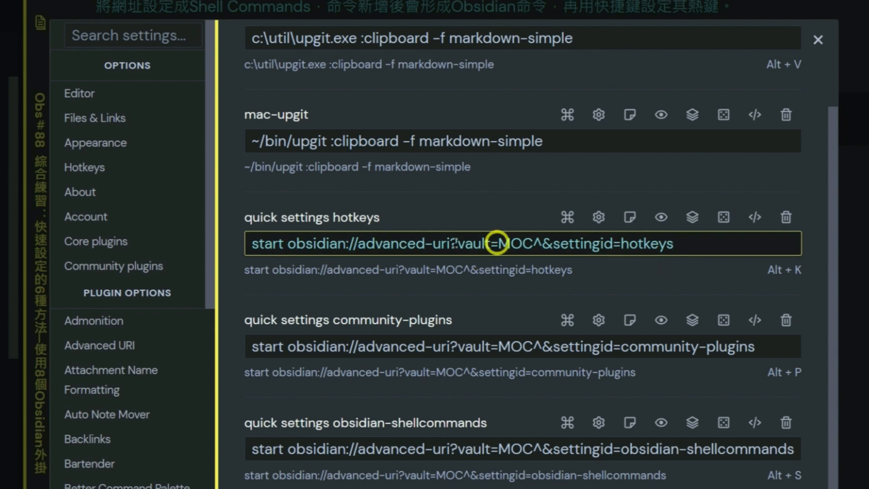
pyautogui.doubleClick(254, 246)
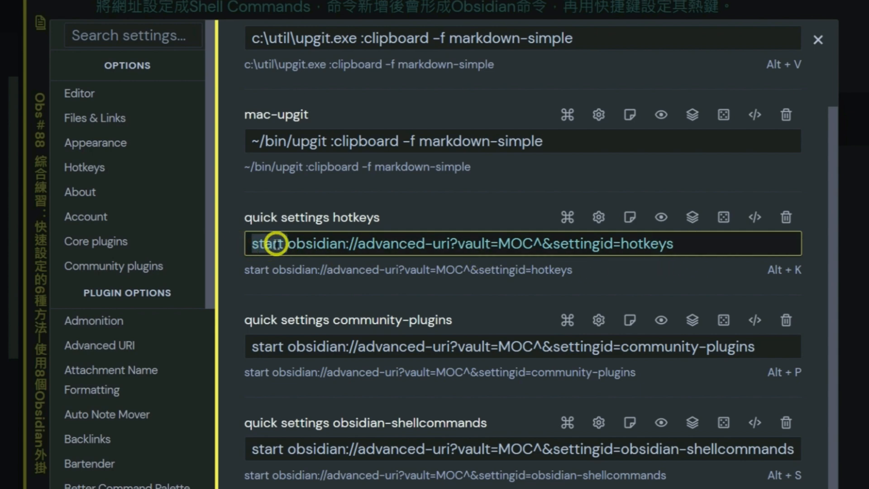
pyautogui.click(325, 249)
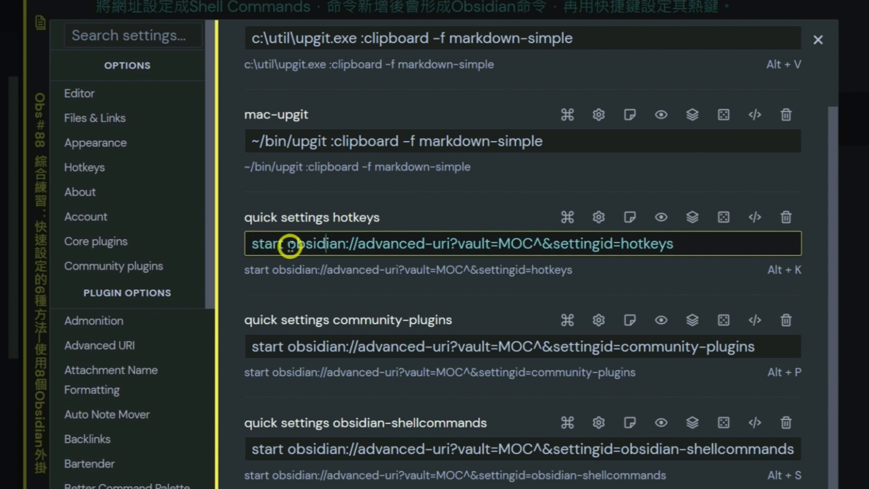
pyautogui.moveTo(288, 247); pyautogui.dragTo(683, 247)
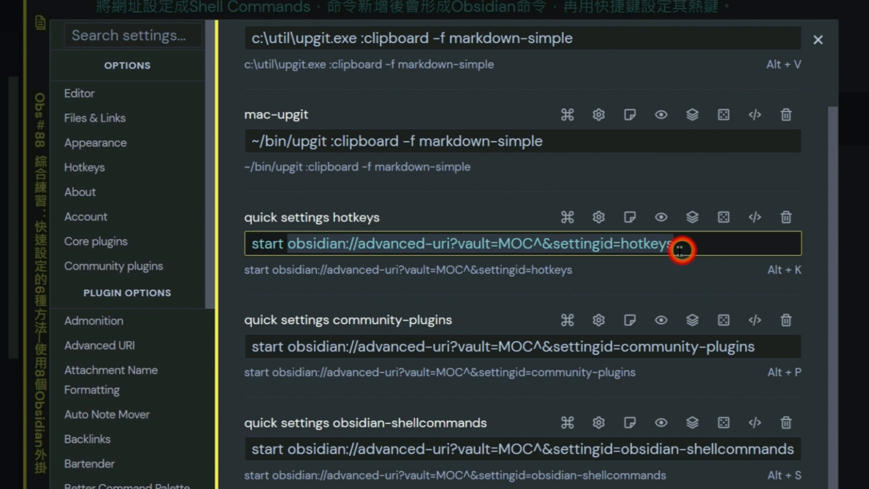
# Highlight the settingid=hotkeys parameter and the ^& escape sequence in the quick settings hotkeys command line.
pyautogui.moveTo(553, 247); pyautogui.dragTo(685, 249)
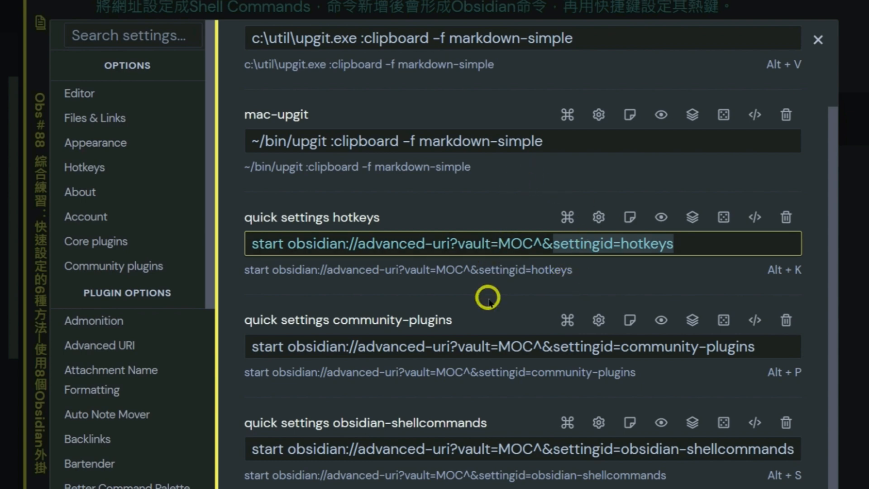
pyautogui.click(355, 246)
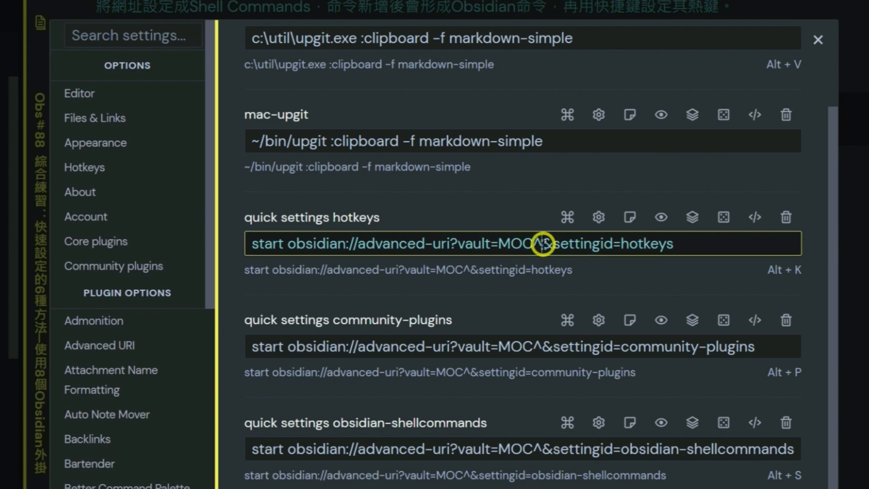
pyautogui.moveTo(543, 244); pyautogui.dragTo(553, 245)
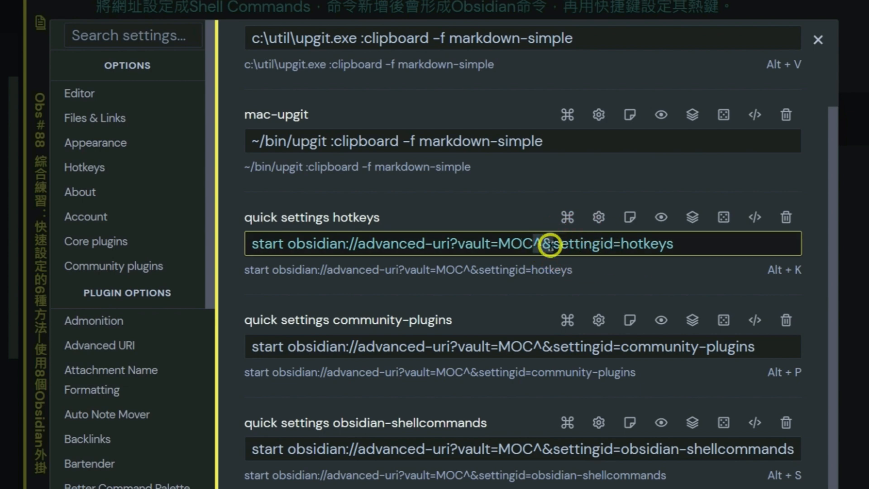
pyautogui.click(547, 246)
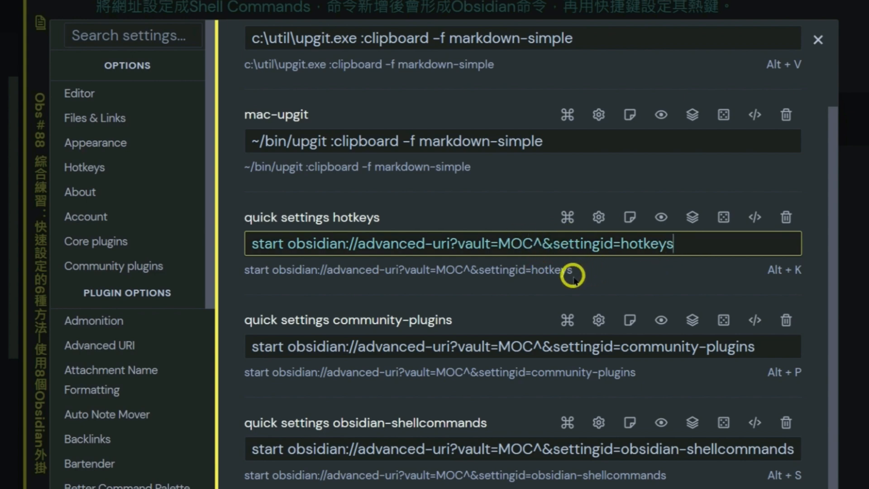
pyautogui.doubleClick(538, 245)
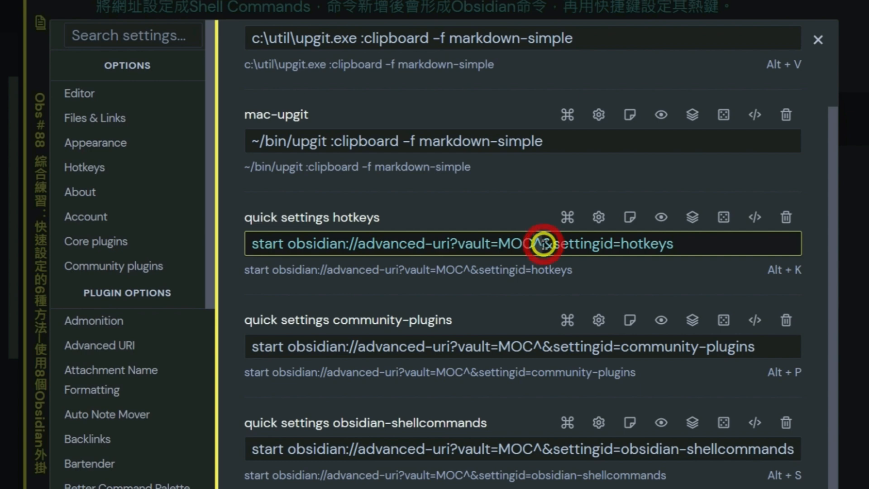
pyautogui.click(548, 245)
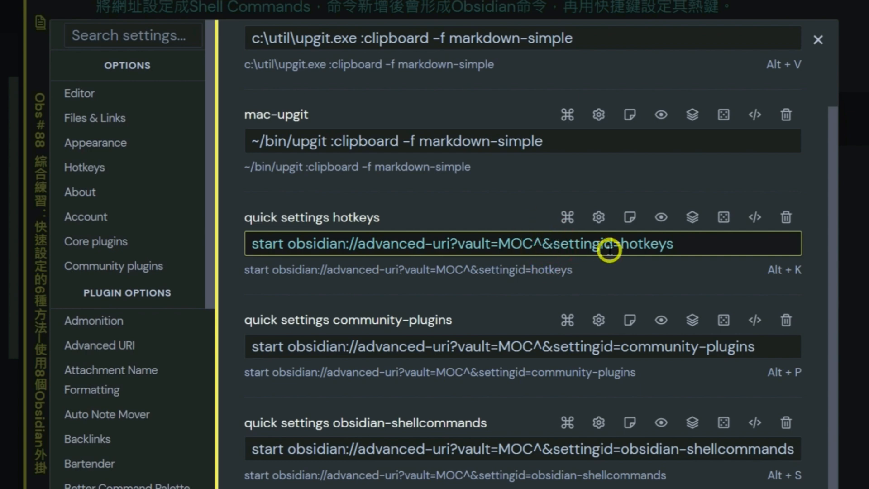
# Change the quick settings hotkeys command to start "" "obsidian://advanced-uri?vault=MOC&settingid=hotkeys", quoting the link and removing the ^ escape.
pyautogui.click(290, 243)
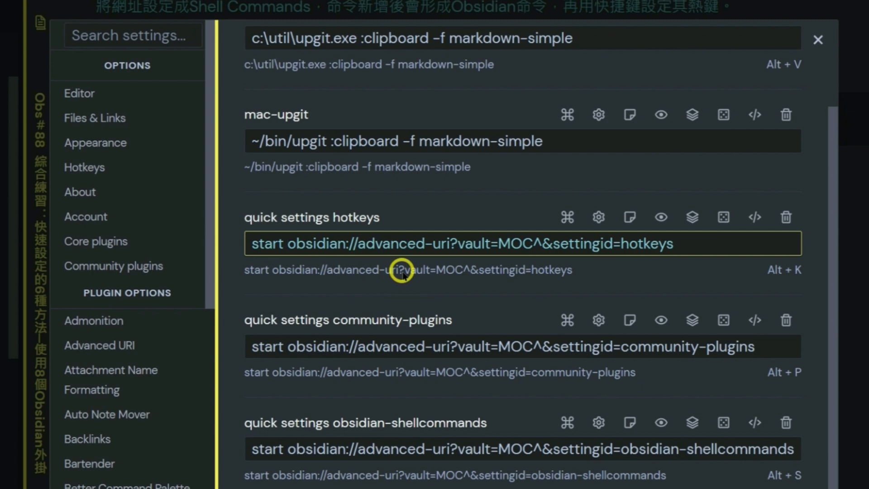
pyautogui.write('"')
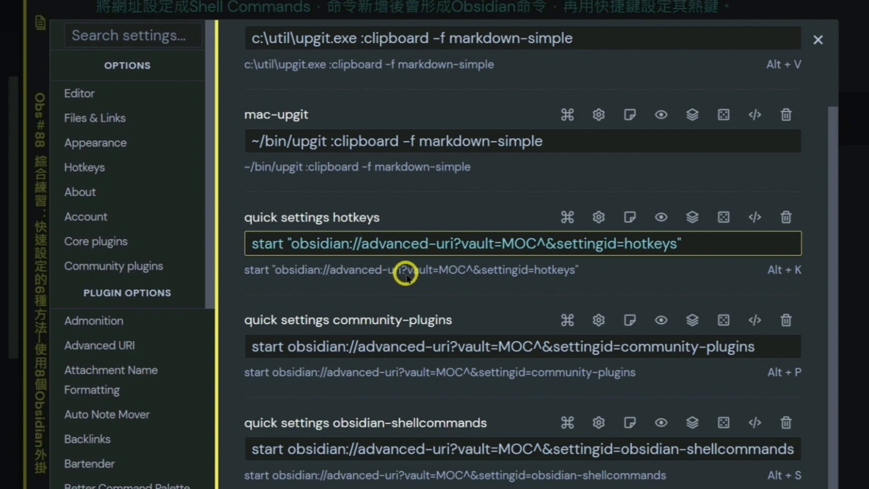
pyautogui.click(537, 244)
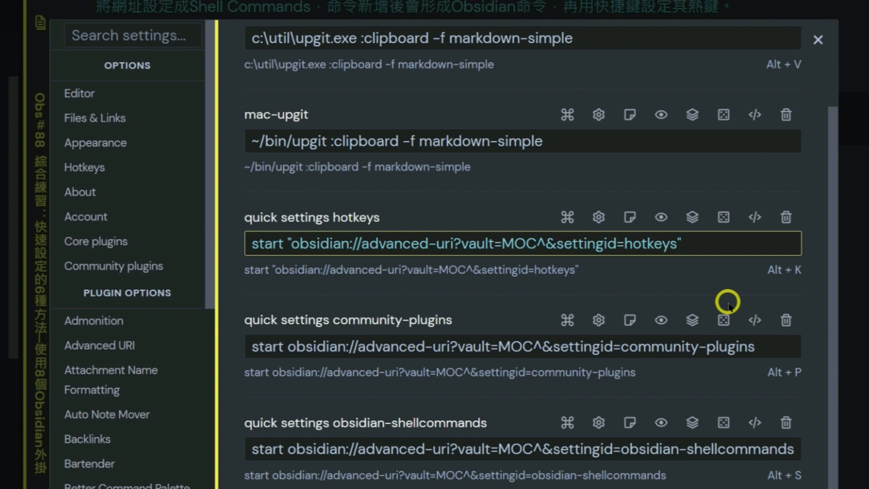
pyautogui.press('Delete')
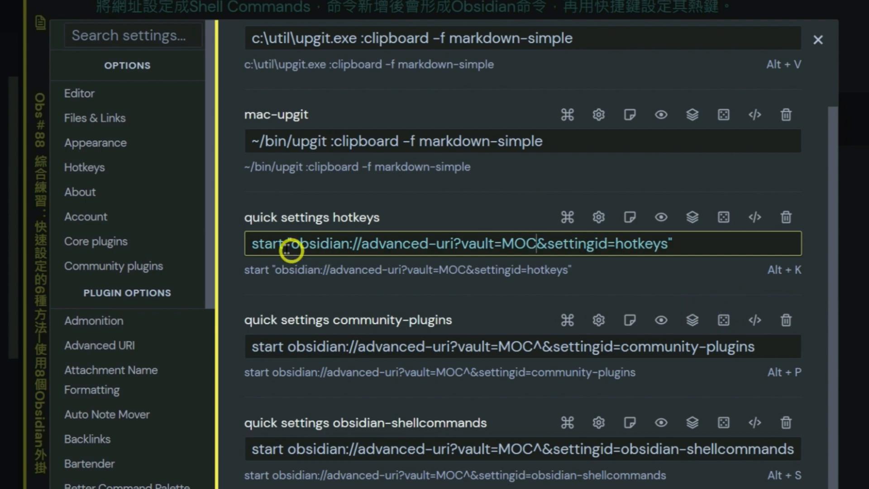
pyautogui.click(254, 242)
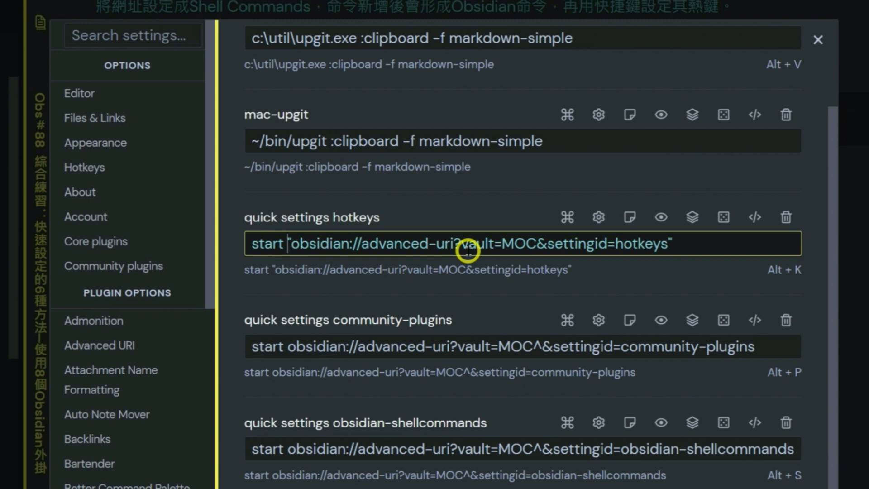
pyautogui.write('""')
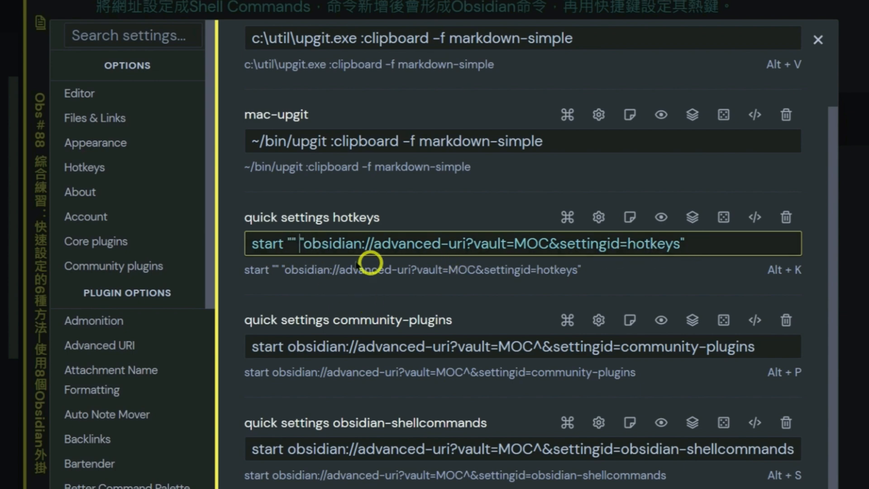
pyautogui.click(295, 247)
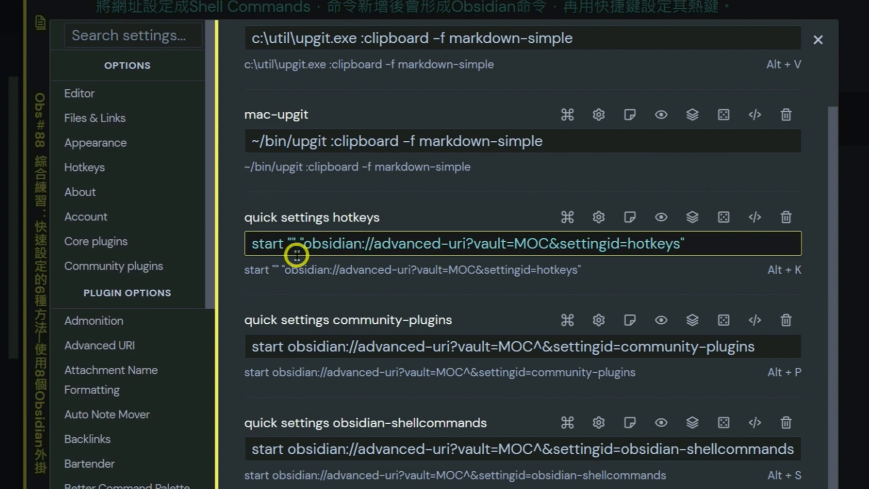
# Highlight the ^ escape in the quick settings community-plugins command, inspect its alias in the command's general settings and close the settings.
pyautogui.click(464, 347)
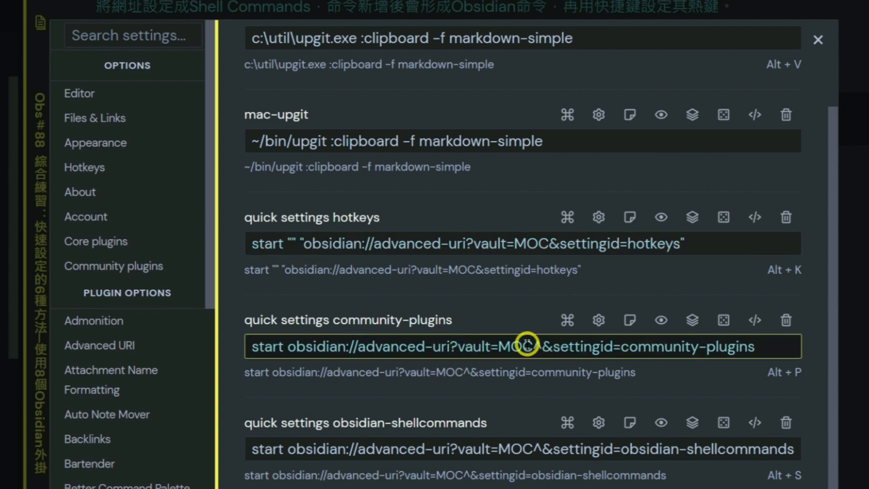
pyautogui.moveTo(535, 346); pyautogui.dragTo(544, 345)
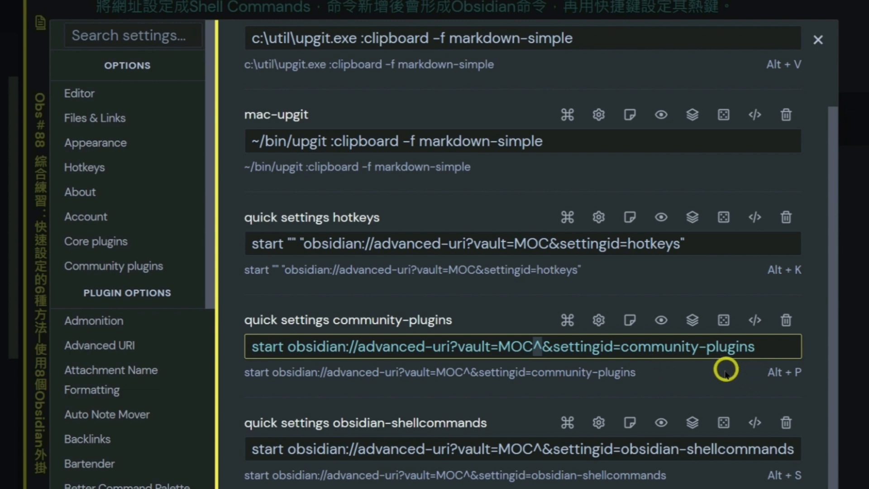
pyautogui.click(600, 321)
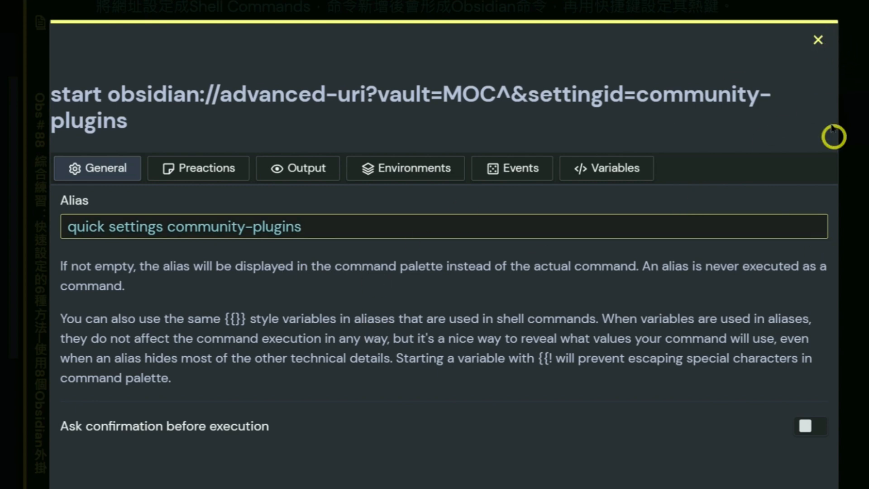
pyautogui.click(818, 40)
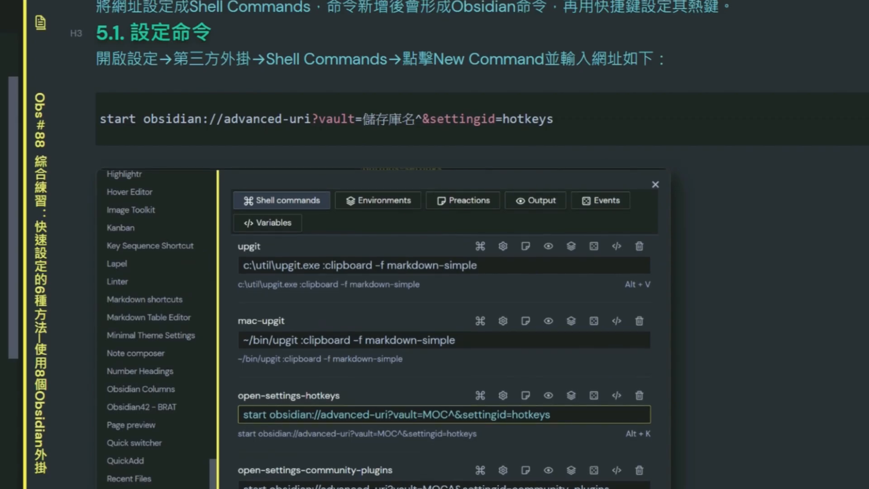
# Test the quick settings hotkeys command twice, each time filtering the hotkey list by "shell" to check the assigned hotkeys and closing the settings.
pyautogui.hotkey('alt', 'k')
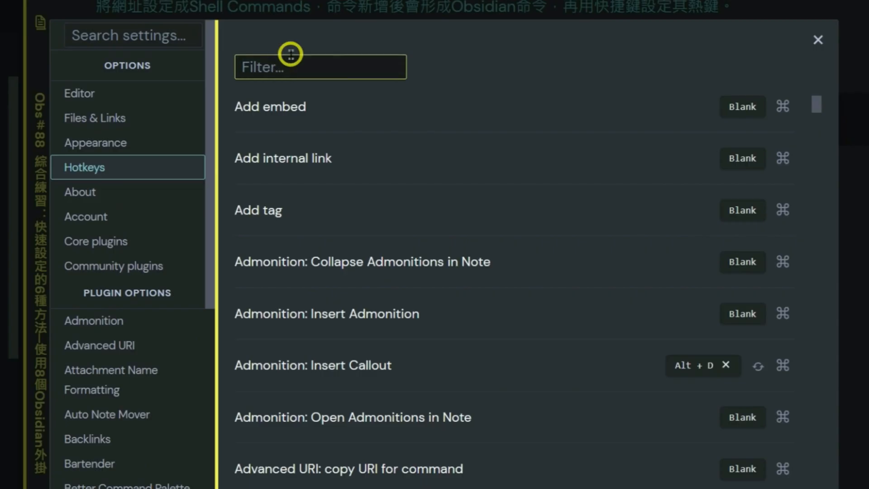
pyautogui.write('shell')
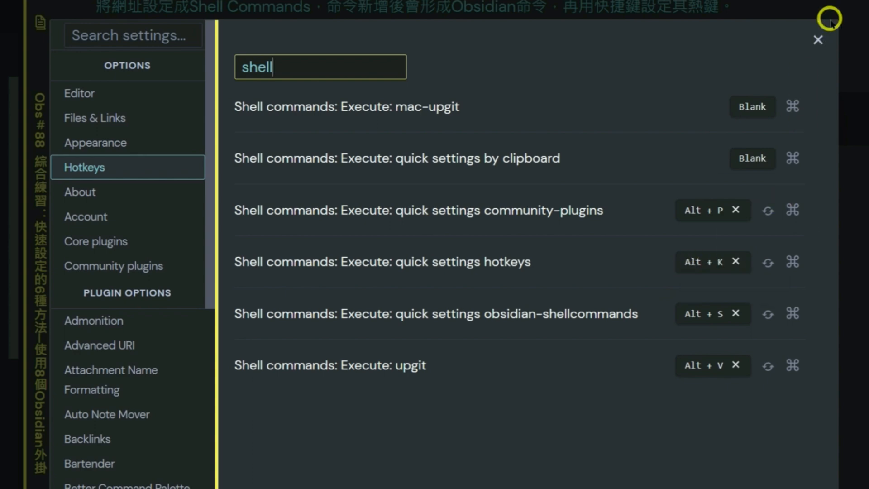
pyautogui.click(818, 40)
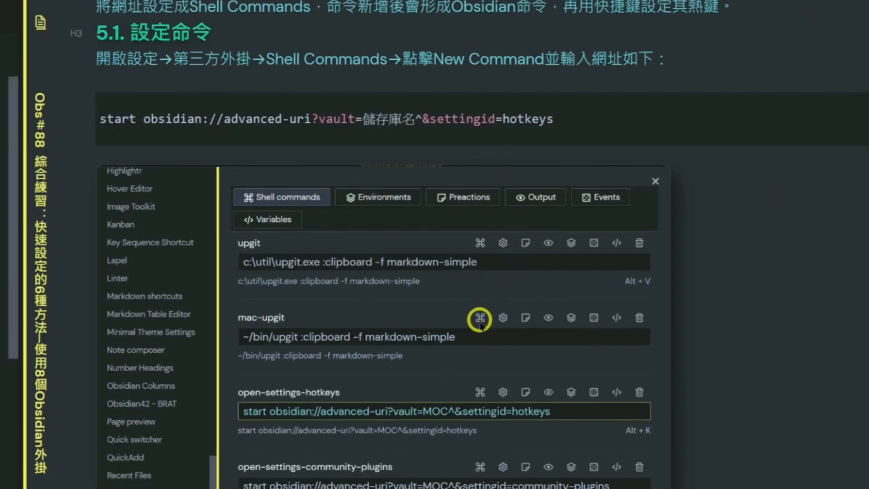
pyautogui.hotkey('alt', 'k')
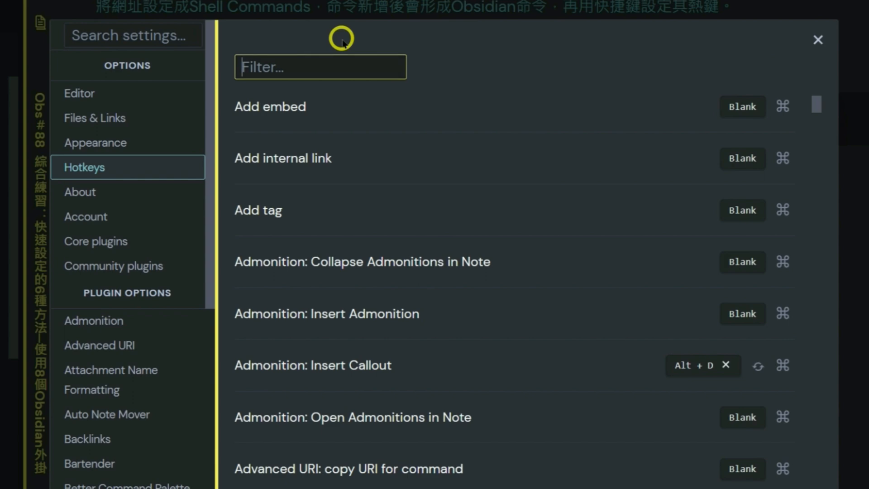
pyautogui.write('shell')
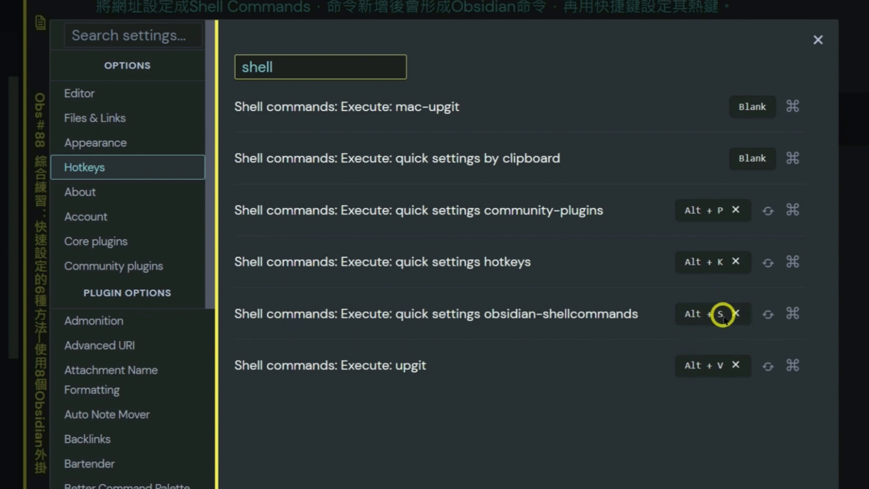
pyautogui.click(819, 39)
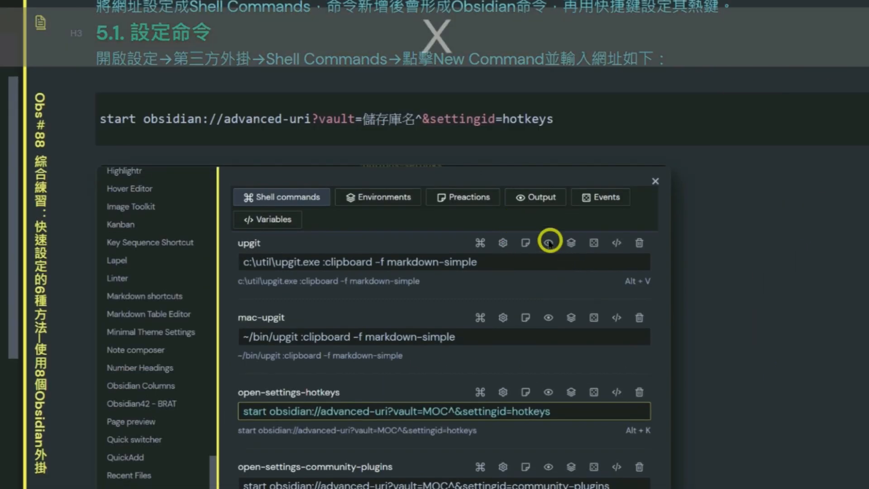
# Run the quick settings obsidian-shellcommands command and review section 5.1's notes on the Windows, macOS and Linux command syntax.
pyautogui.hotkey('alt', 's')
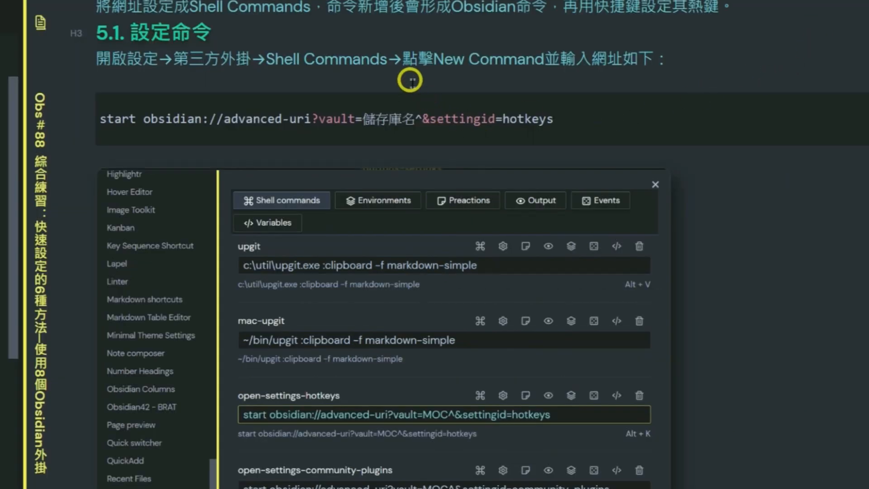
pyautogui.scroll(2, 742, 253)
pyautogui.scroll(-4, 554, 331)
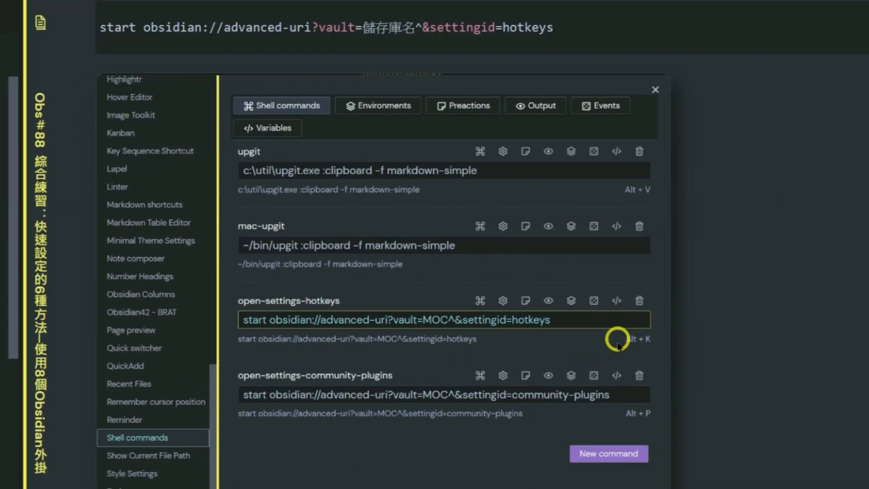
pyautogui.scroll(2, 616, 362)
pyautogui.scroll(-10, 589, 403)
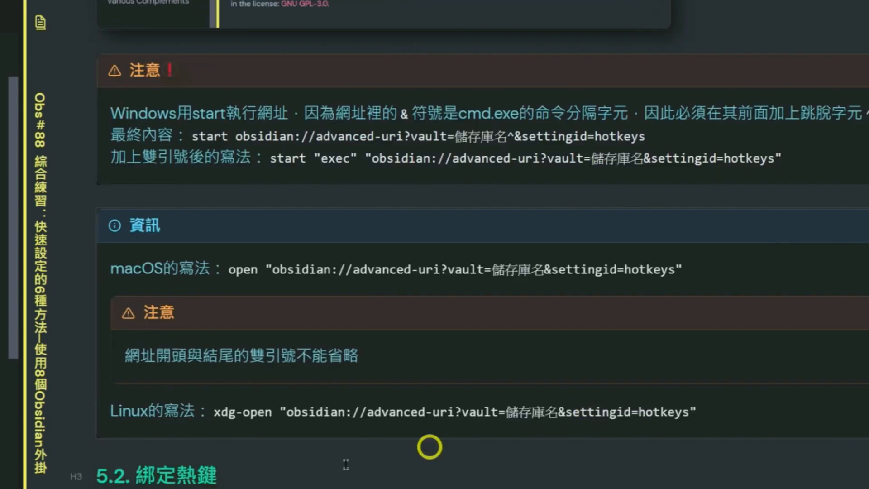
pyautogui.scroll(6, 482, 244)
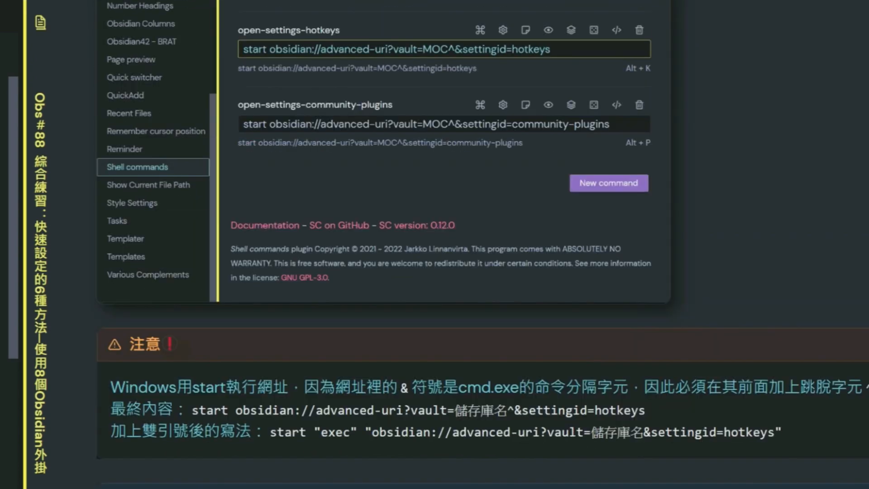
# Return to section 5.1's Shell commands screenshot and search the command palette for "shell".
pyautogui.scroll(6, 483, 245)
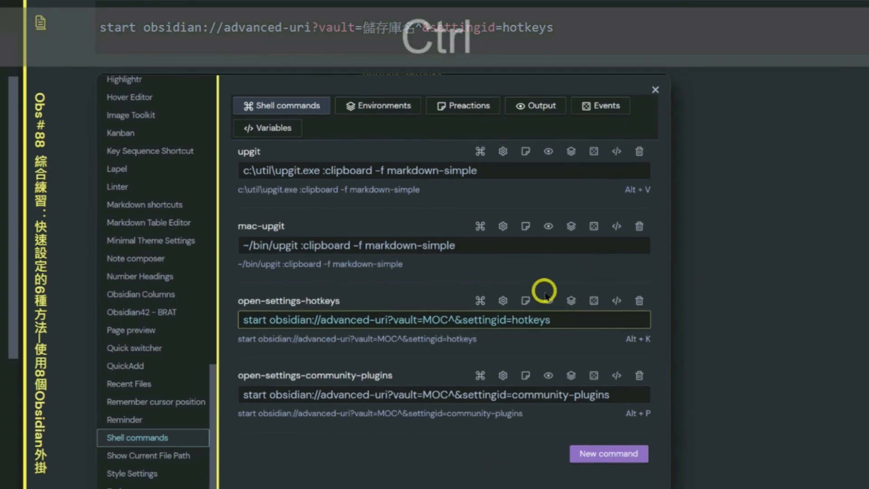
pyautogui.hotkey('ctrl', 'p')
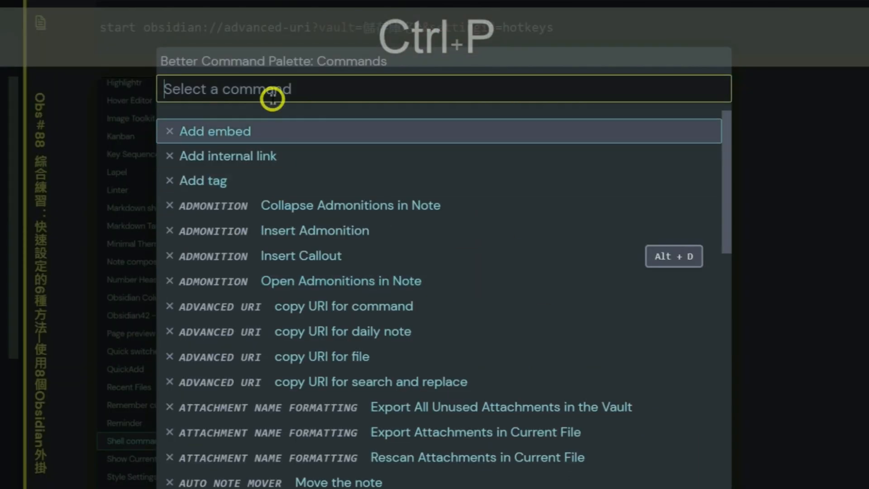
pyautogui.write('shell')
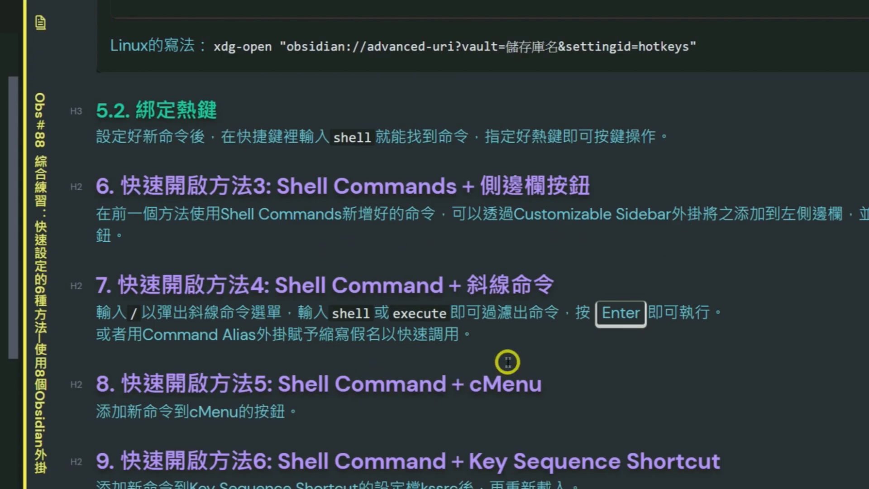
# Find the Customizable Sidebar plugin with "cust side" in the community plugins, inspect its sidebar commands, and return to section 7 of the note.
pyautogui.hotkey('alt', 'p')
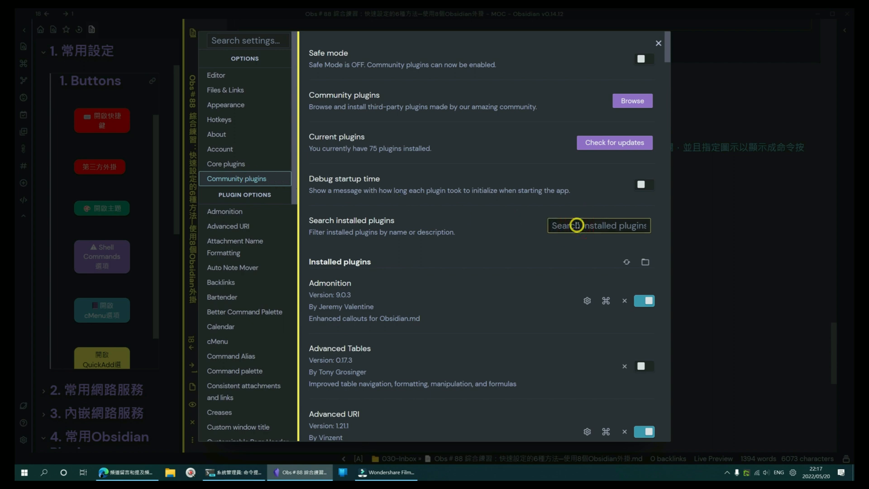
pyautogui.write('cust side')
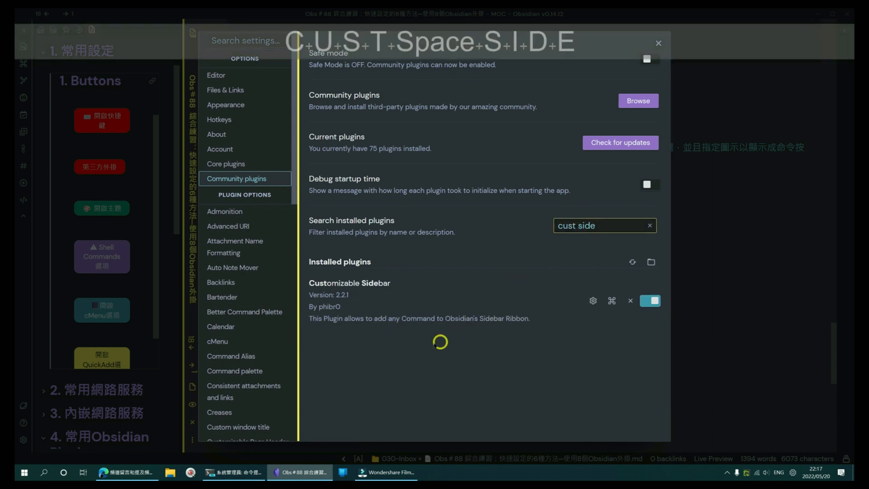
pyautogui.click(593, 301)
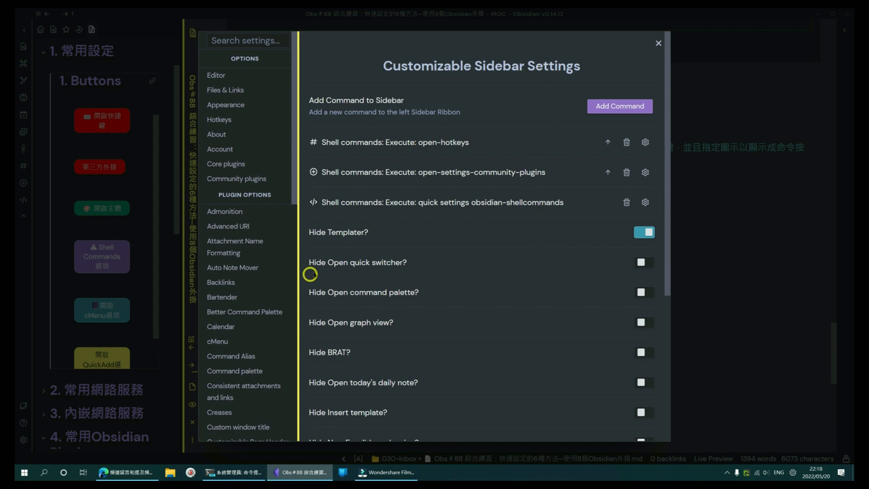
pyautogui.click(658, 43)
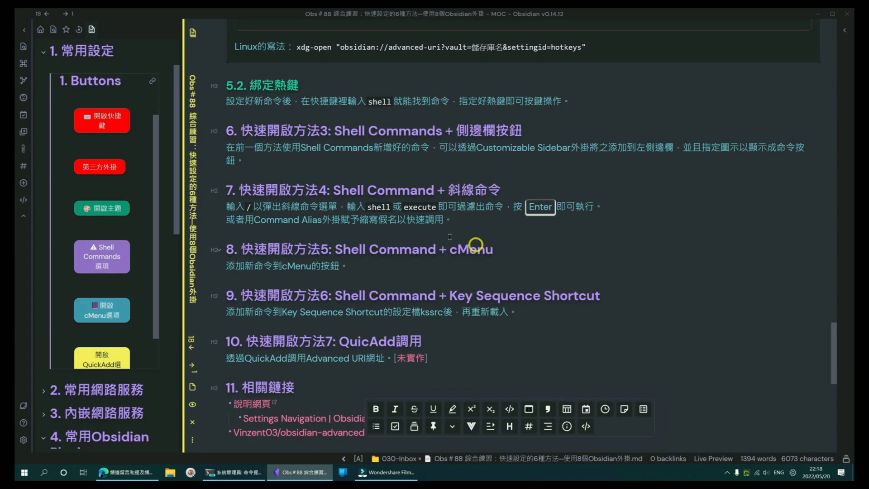
pyautogui.scroll(-1, 440, 203)
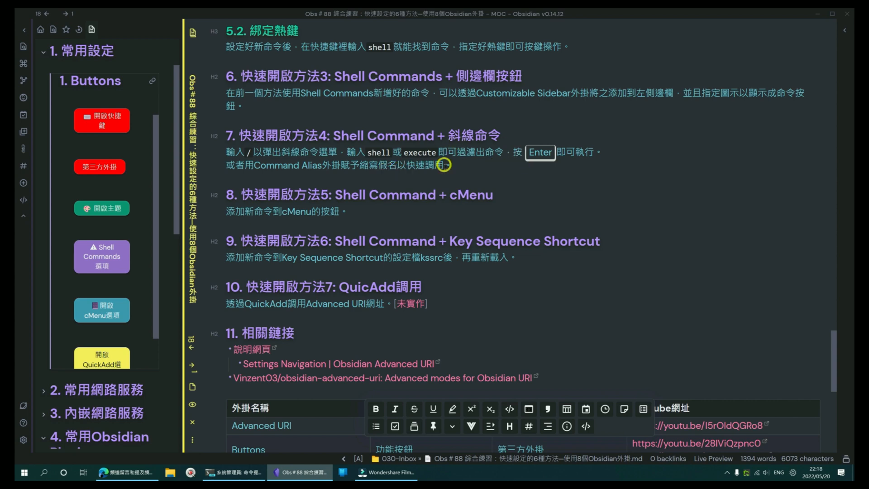
# Run the quick settings macro from the QuickAdd choices and pick QuickAdd to open its plugin settings.
pyautogui.scroll(-1, 515, 161)
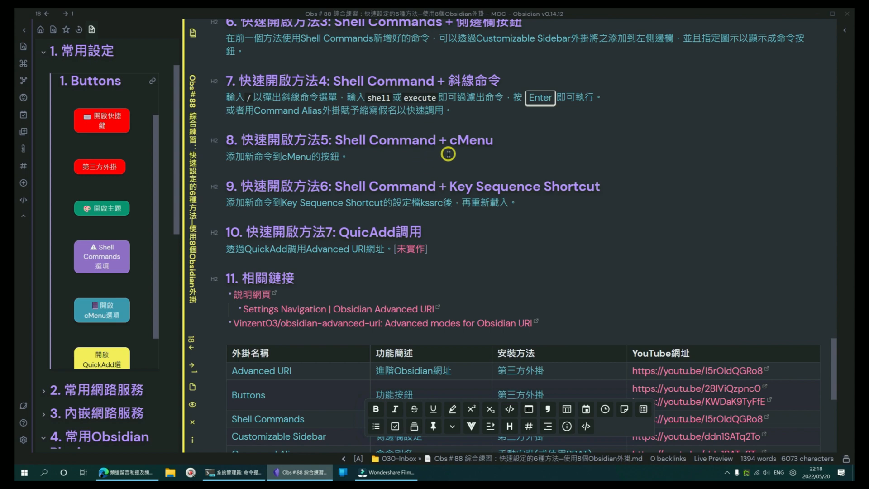
pyautogui.scroll(-1, 597, 234)
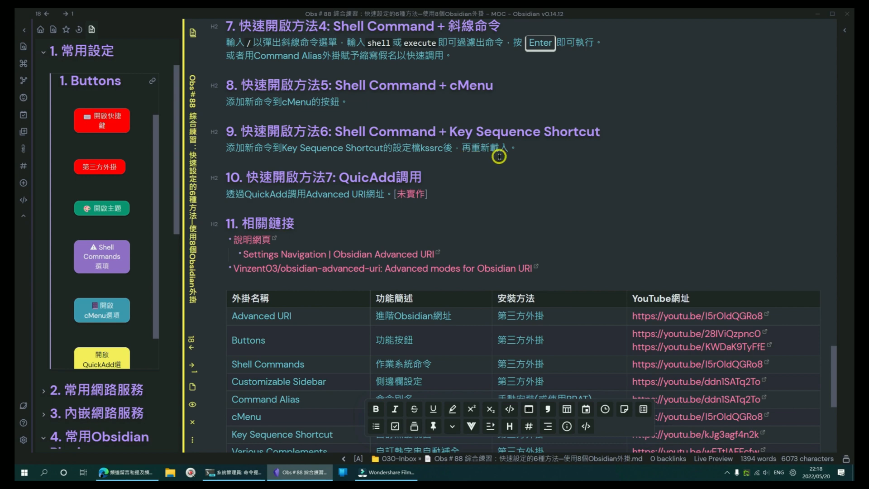
pyautogui.scroll(-1, 519, 143)
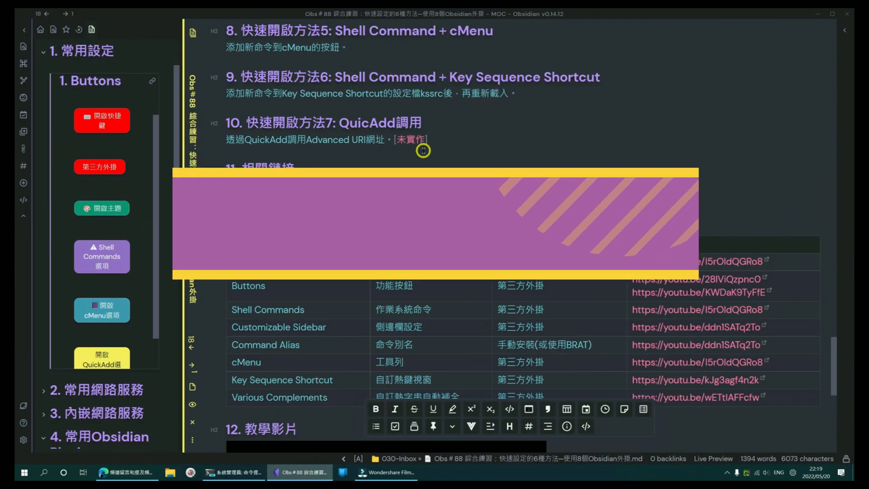
pyautogui.hotkey('ctrl', 'q')
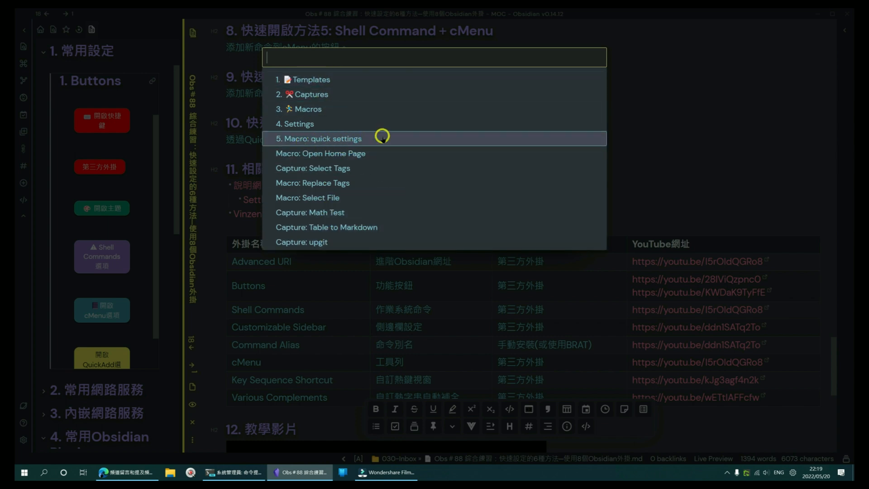
pyautogui.click(402, 138)
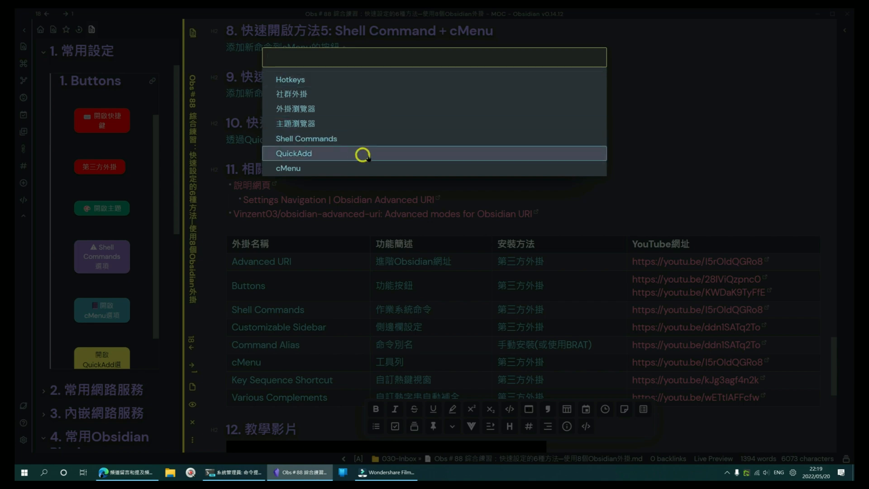
pyautogui.click(384, 154)
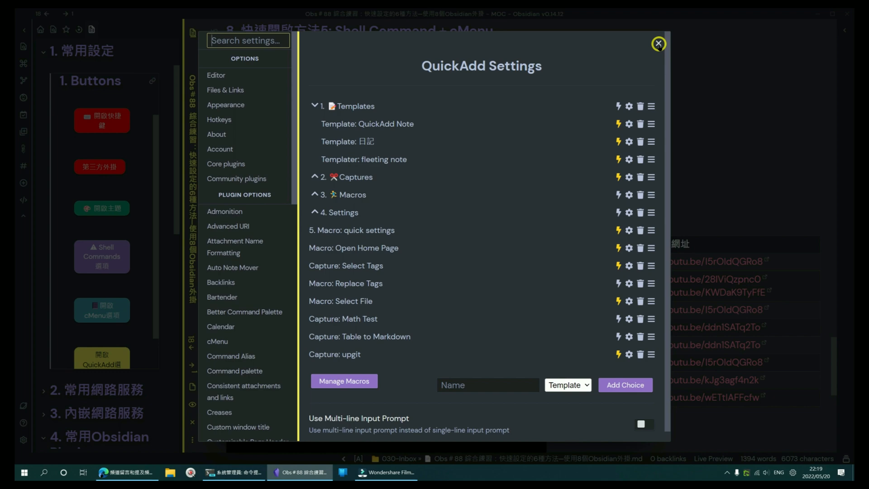
# Inspect the configuration of macro_quick_settings in QuickAdd's Macro Manager and close the settings.
pyautogui.click(361, 379)
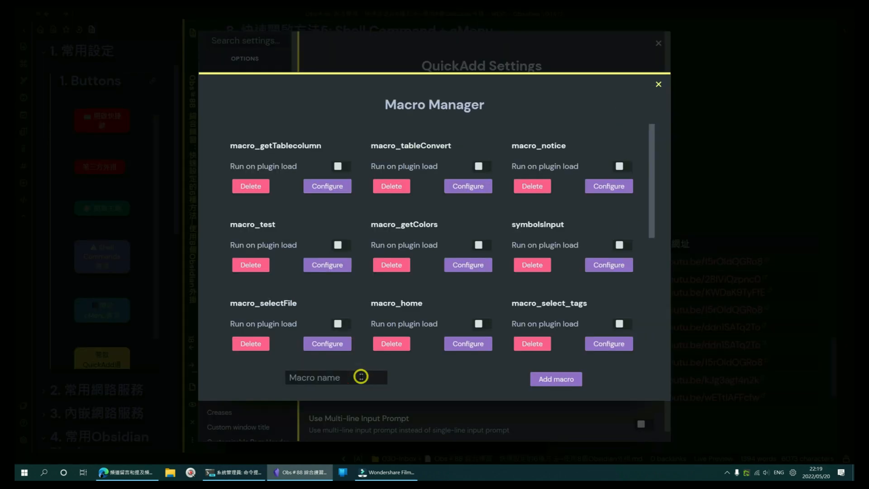
pyautogui.scroll(-5, 549, 254)
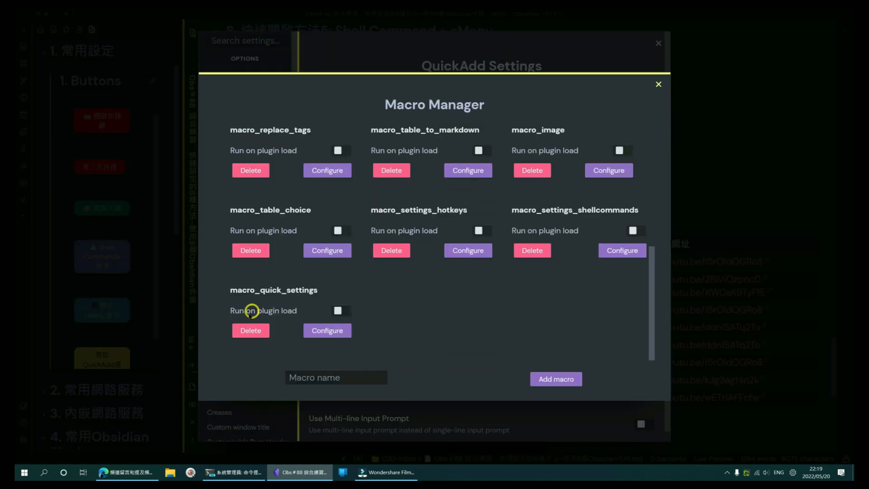
pyautogui.click(343, 331)
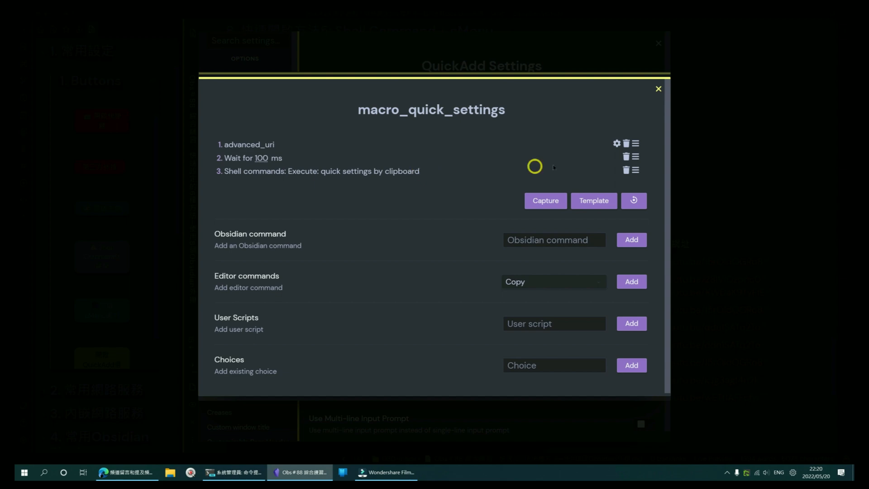
pyautogui.click(659, 89)
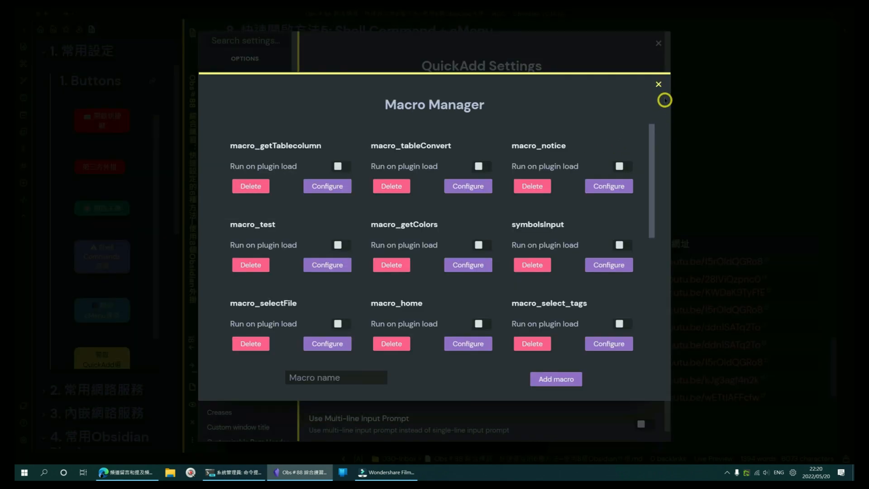
pyautogui.click(659, 85)
pyautogui.click(659, 43)
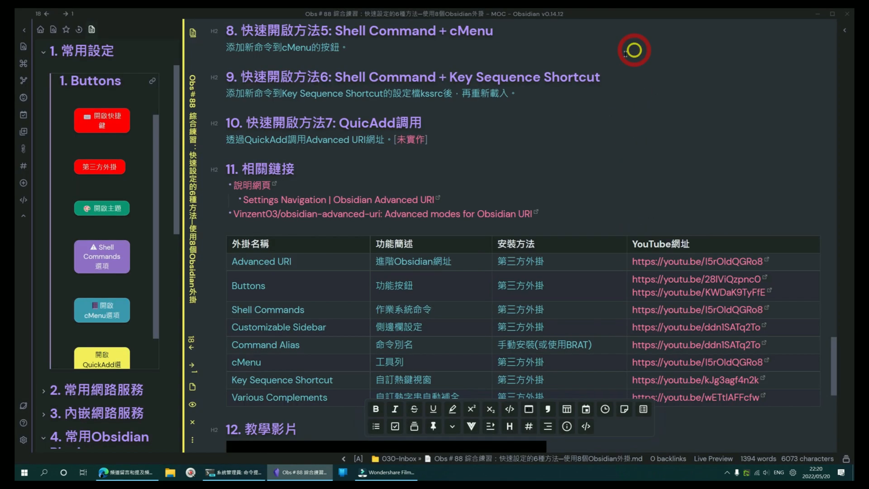
# Open the Shell commands settings, examine the quick settings by clipboard command and its {{clipboard}} variable, and close the settings.
pyautogui.click(109, 251)
pyautogui.scroll(-3, 515, 224)
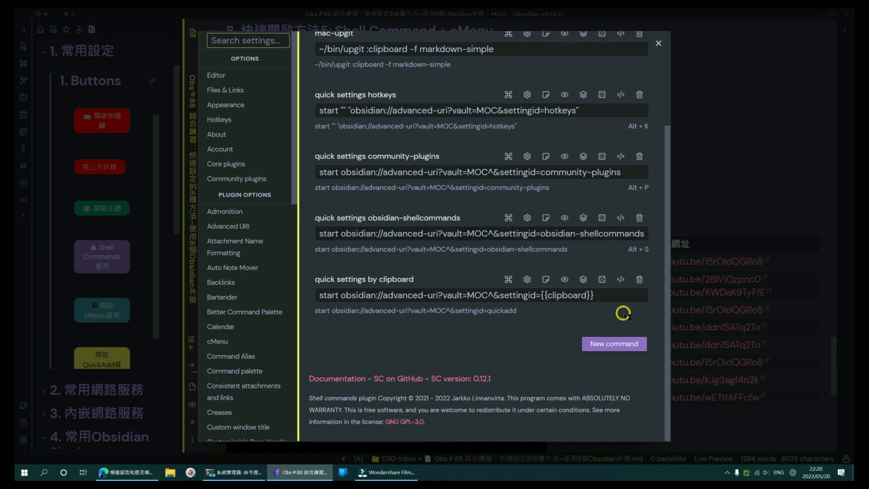
pyautogui.moveTo(619, 296); pyautogui.dragTo(318, 299)
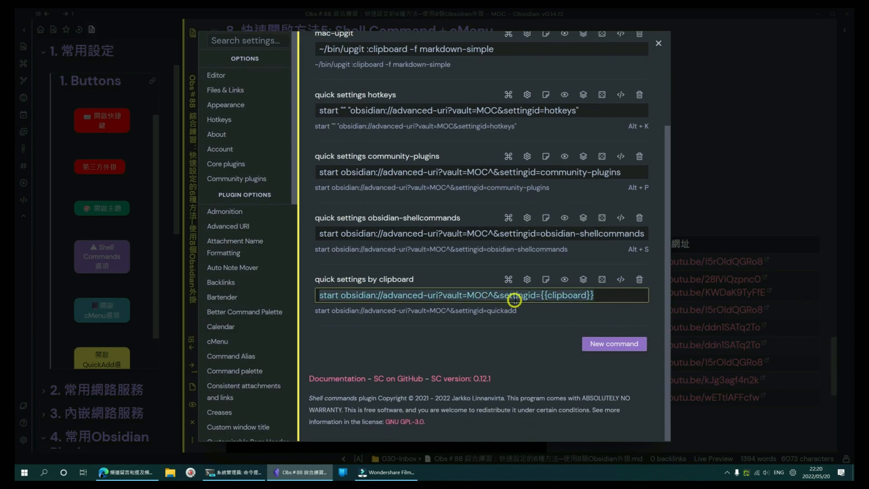
pyautogui.click(544, 298)
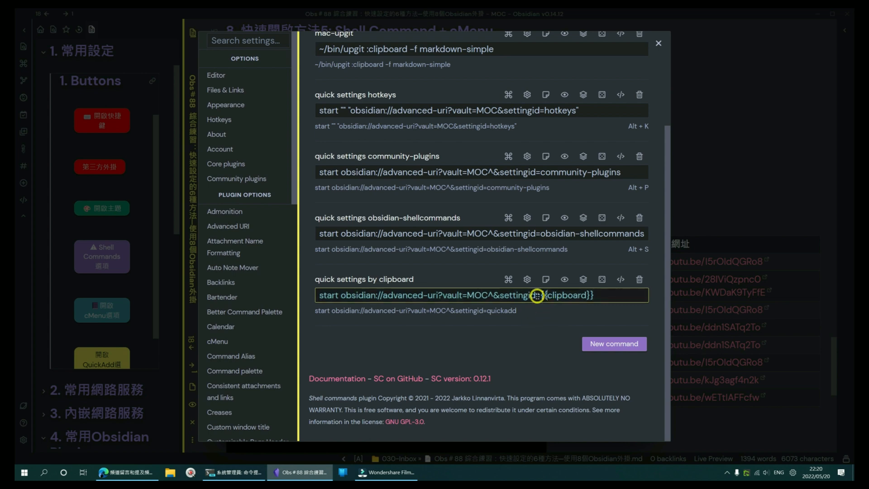
pyautogui.moveTo(540, 295); pyautogui.dragTo(604, 296)
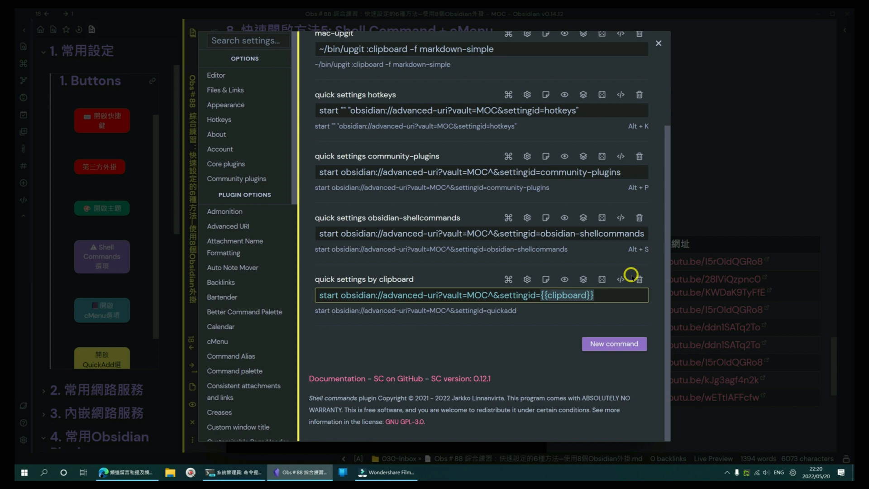
pyautogui.click(616, 297)
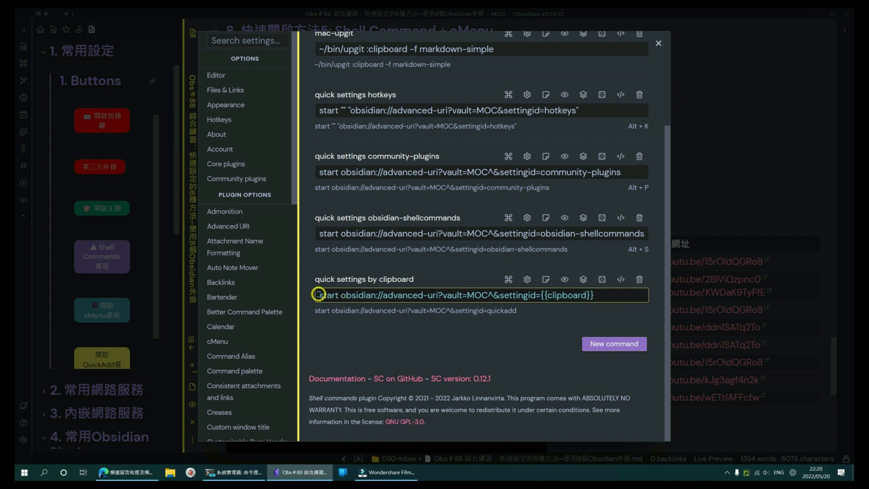
pyautogui.moveTo(319, 294); pyautogui.dragTo(613, 295)
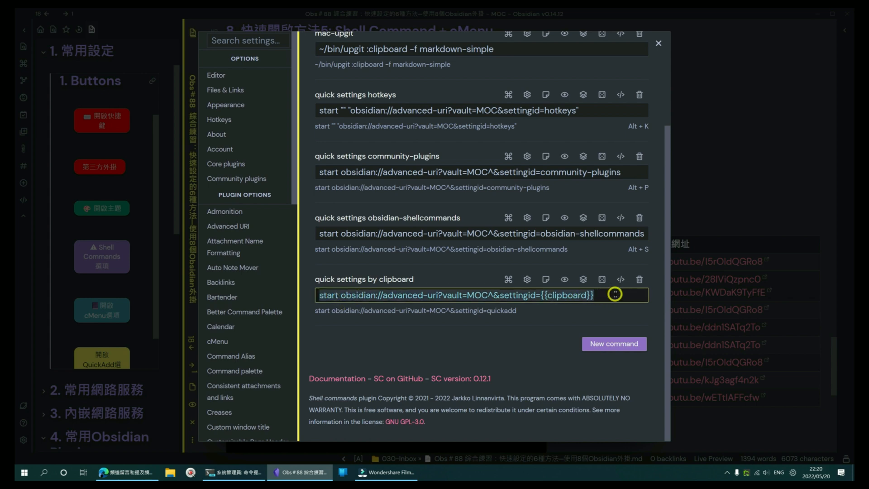
pyautogui.click(659, 43)
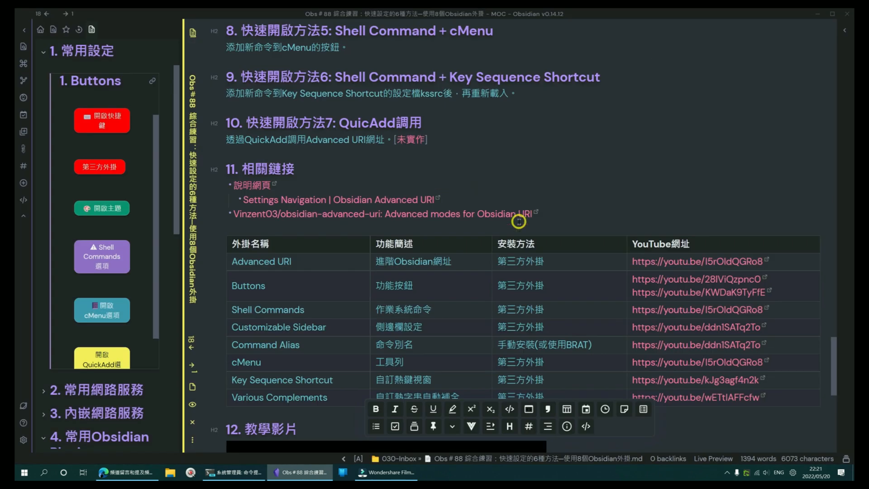
# Look back over the note's methods and return to its beginning with the introduction and the Advanced URI syntax.
pyautogui.scroll(6, 519, 220)
pyautogui.scroll(-4, 519, 219)
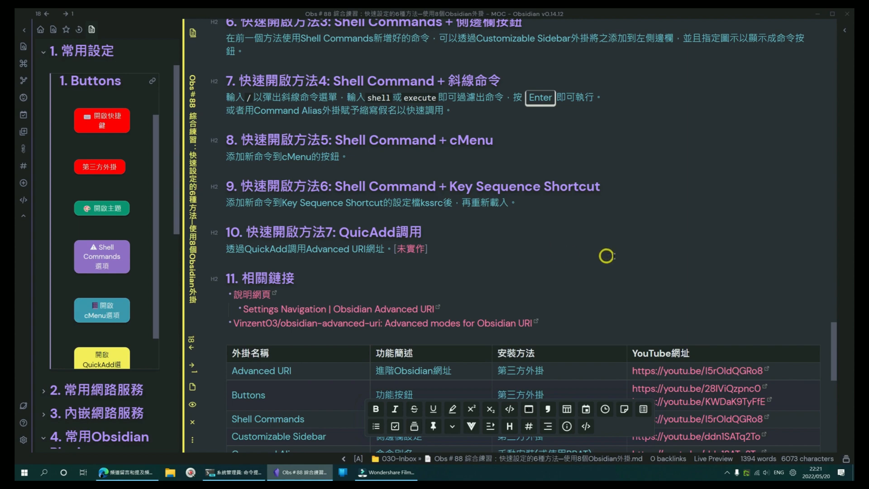
pyautogui.scroll(10, 824, 291)
pyautogui.moveTo(831, 277); pyautogui.dragTo(833, 32)
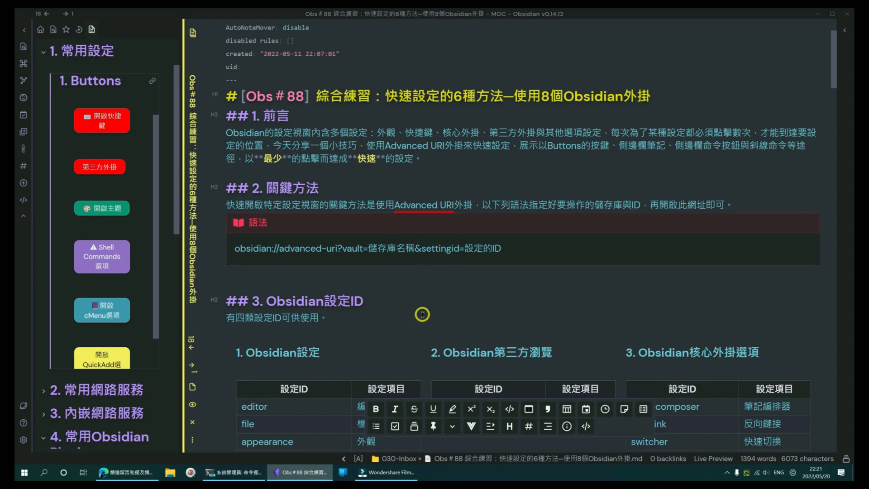
pyautogui.scroll(-5, 423, 313)
pyautogui.scroll(6, 479, 324)
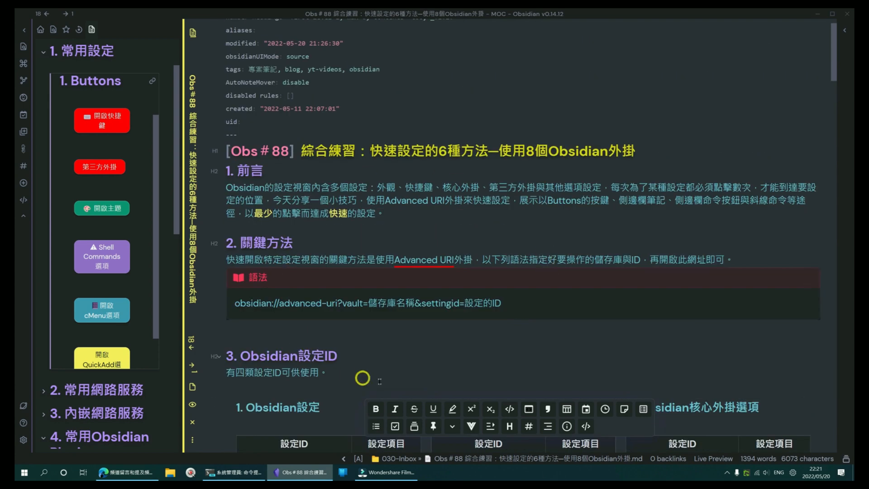
pyautogui.scroll(1, 596, 271)
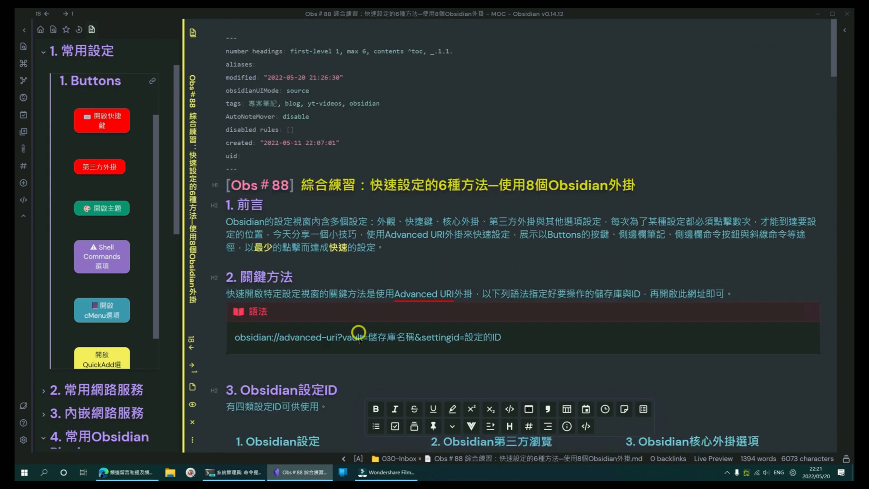